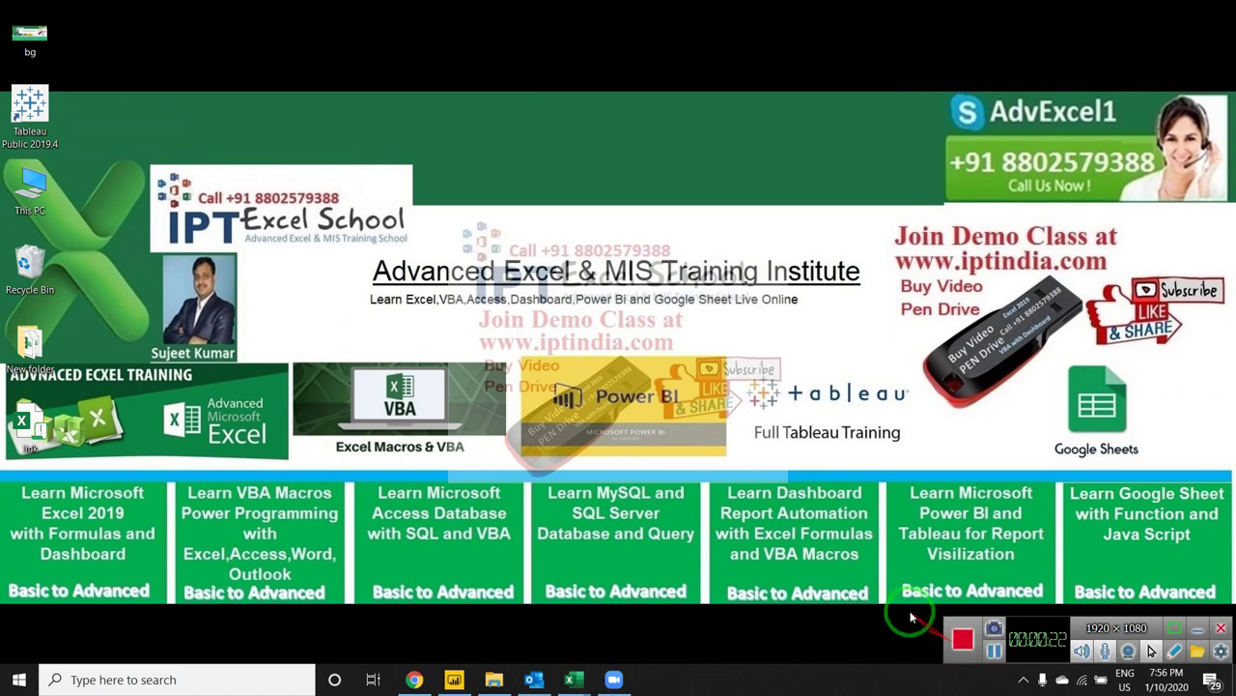
Step: Refresh the desktop and bring the Book1 workbook to the front
{"action": "right_click", "coordinate": [570, 450]}
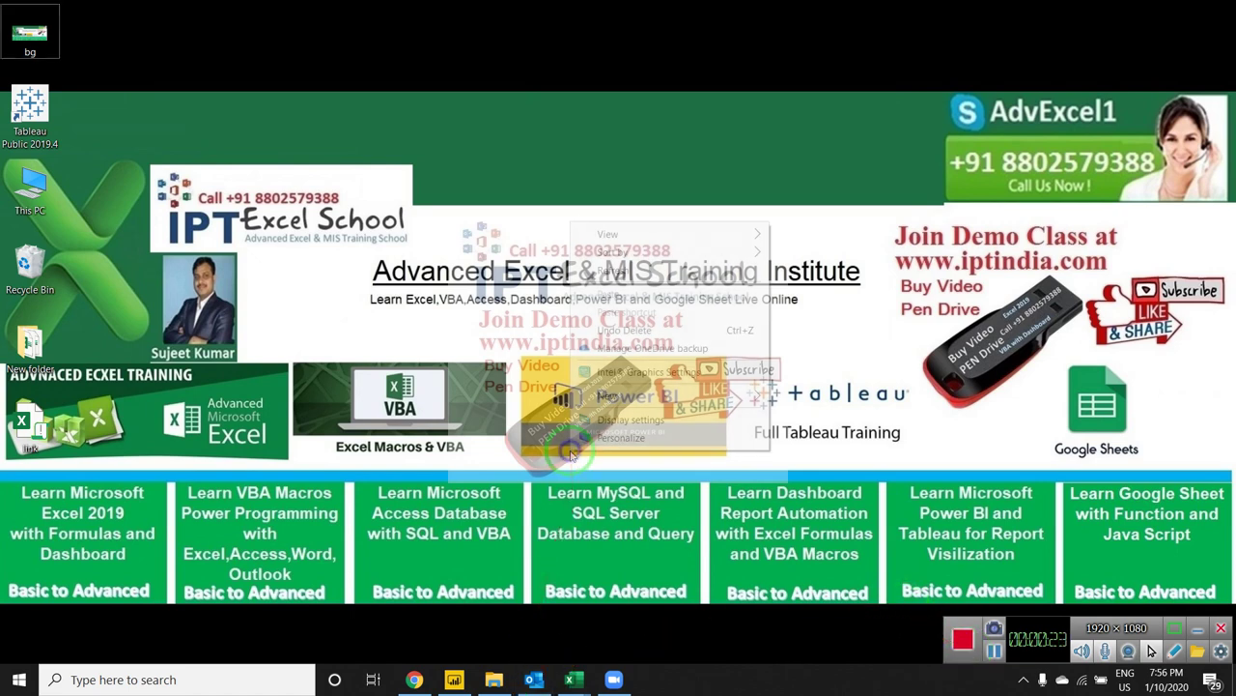
{"action": "left_click", "coordinate": [599, 270]}
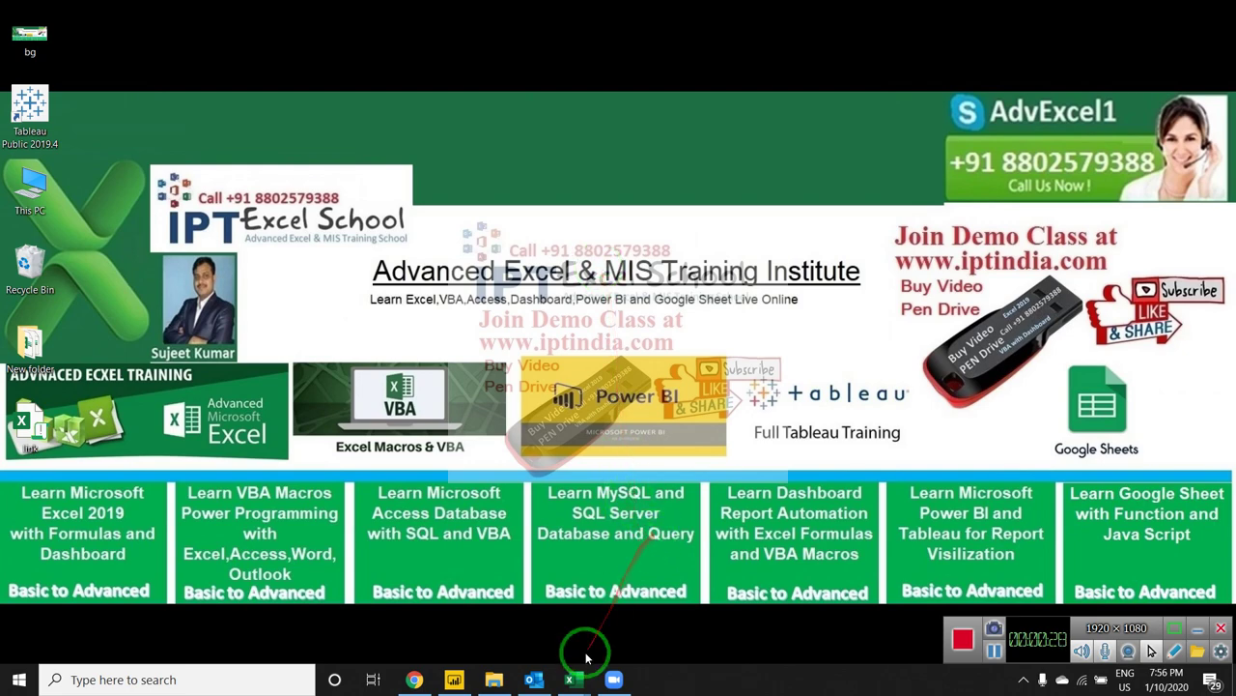
{"action": "mouse_move", "coordinate": [571, 674]}
{"action": "left_click", "coordinate": [558, 639]}
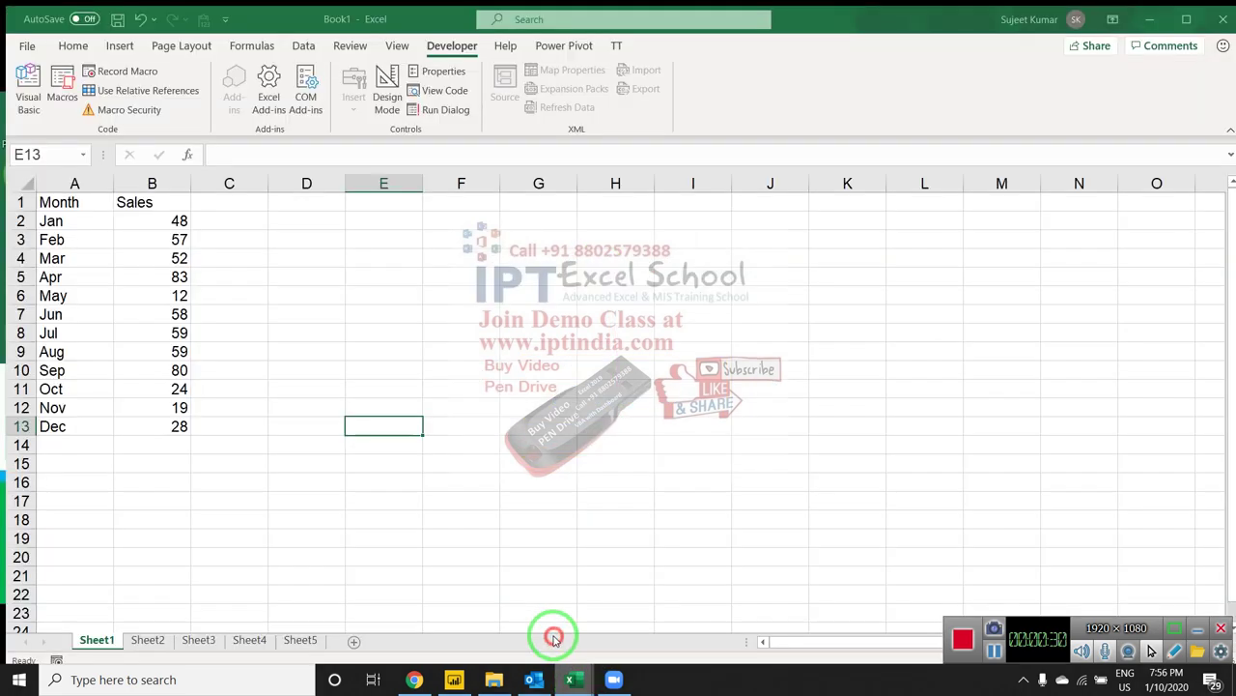
Step: Insert a clustered column chart of the Month and Sales data in A1:B13
{"action": "left_click_drag", "start_coordinate": [83, 196], "coordinate": [141, 421]}
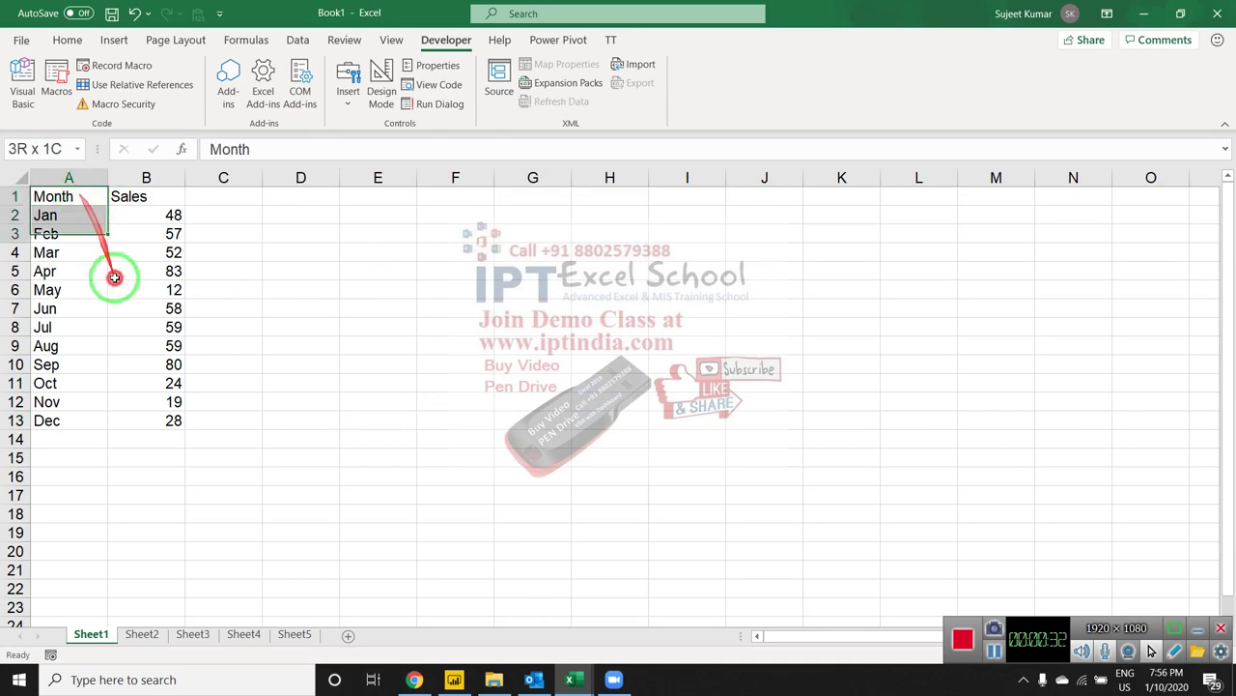
{"action": "left_click", "coordinate": [114, 39]}
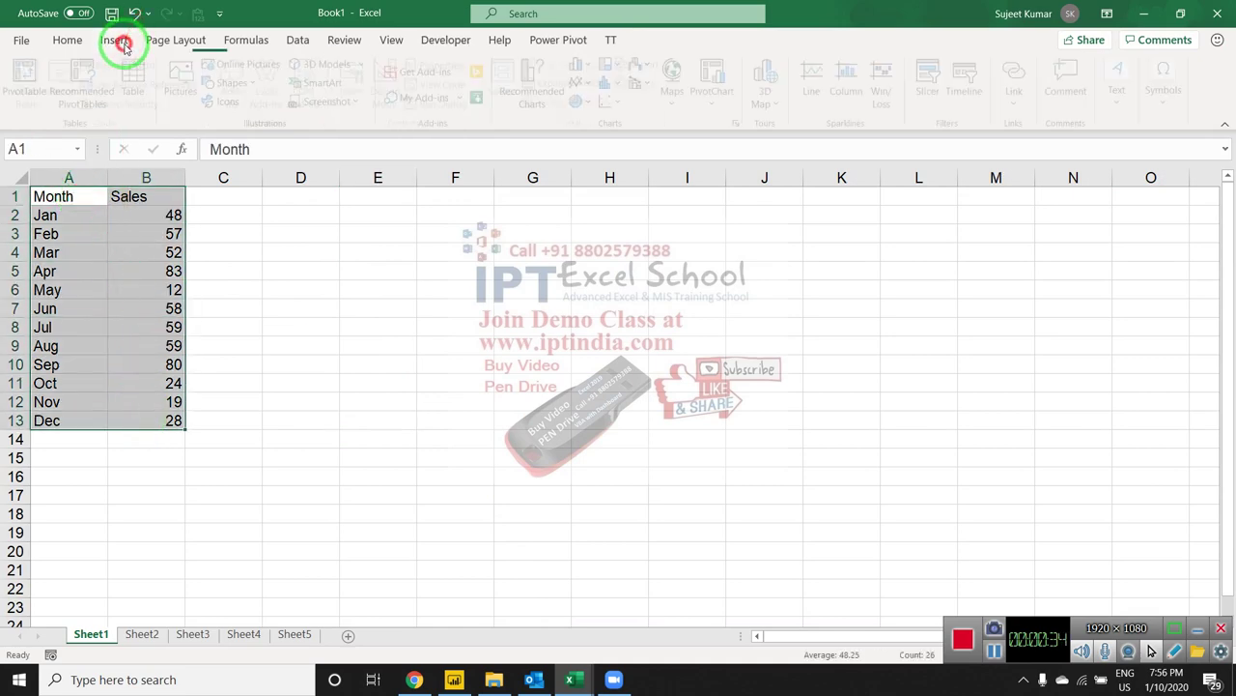
{"action": "left_click", "coordinate": [580, 63]}
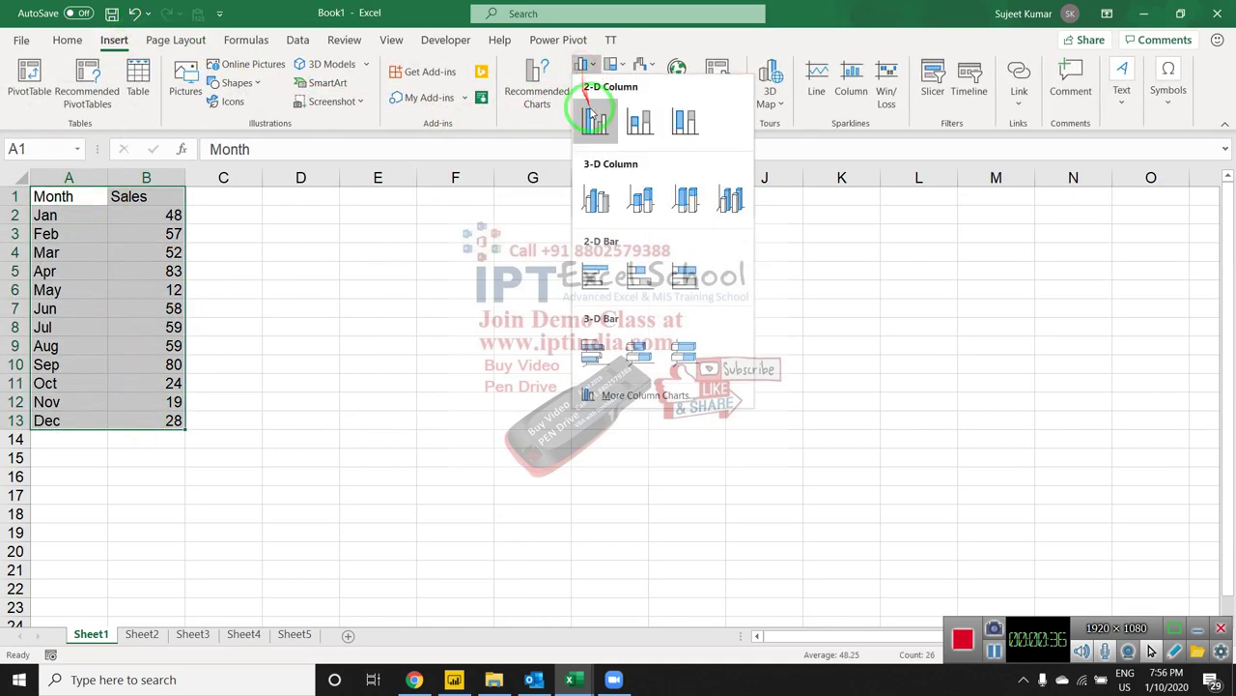
{"action": "left_click", "coordinate": [593, 121]}
Step: Move the chart up beside the data table and enlarge it down and to the right
{"action": "left_click_drag", "start_coordinate": [519, 305], "coordinate": [322, 214]}
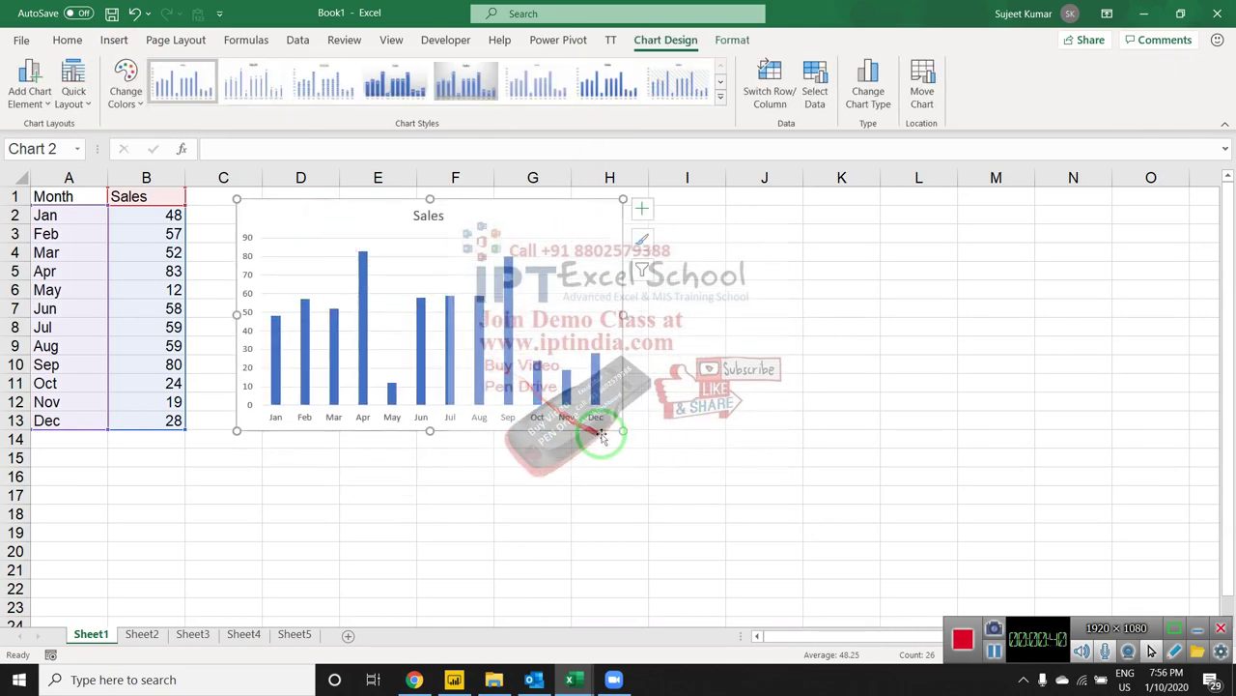
{"action": "left_click", "coordinate": [623, 437]}
{"action": "left_click", "coordinate": [623, 432]}
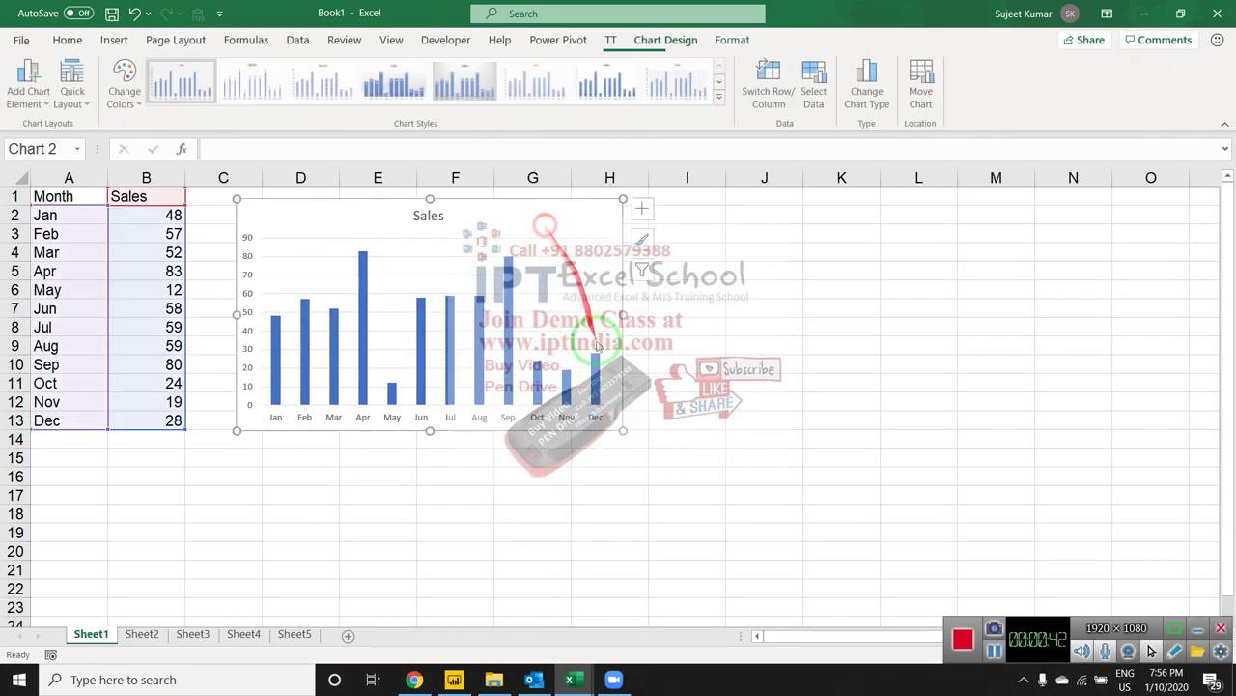
{"action": "mouse_move", "coordinate": [623, 432]}
{"action": "left_mouse_down"}
{"action": "mouse_move", "coordinate": [744, 450]}
{"action": "mouse_move", "coordinate": [745, 481]}
{"action": "left_mouse_up"}
{"action": "left_click", "coordinate": [702, 515]}
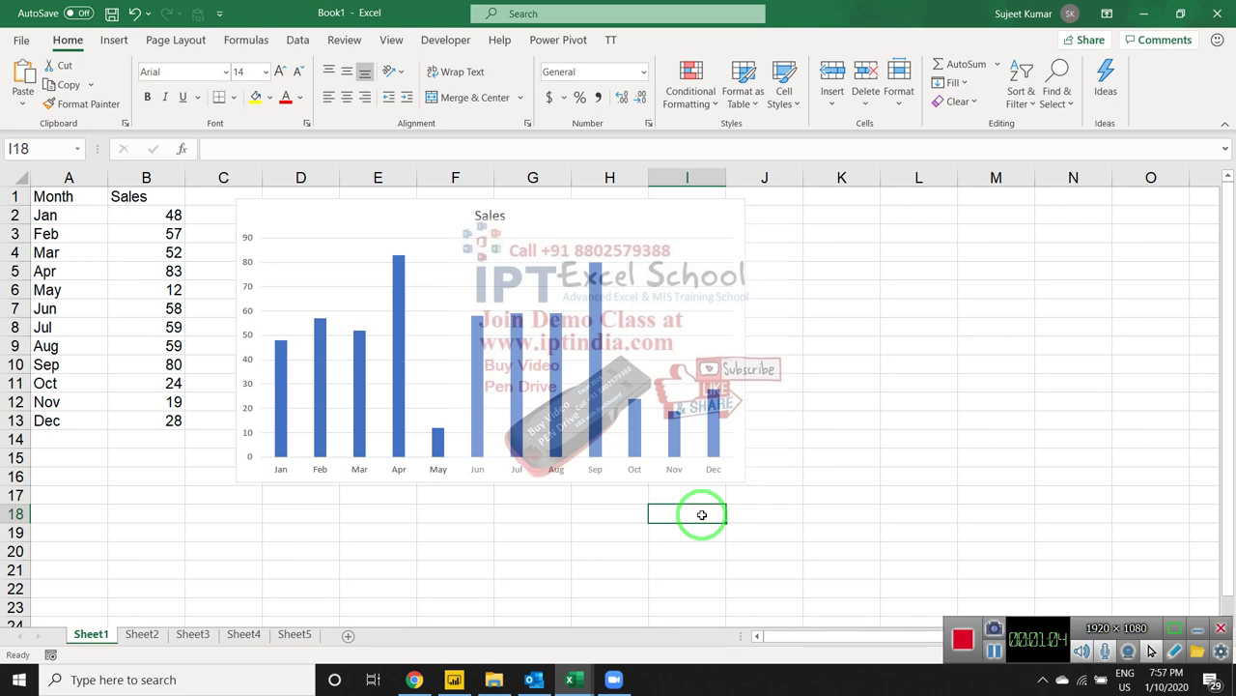
{"action": "key", "text": "super+d"}
{"action": "right_click", "coordinate": [618, 97]}
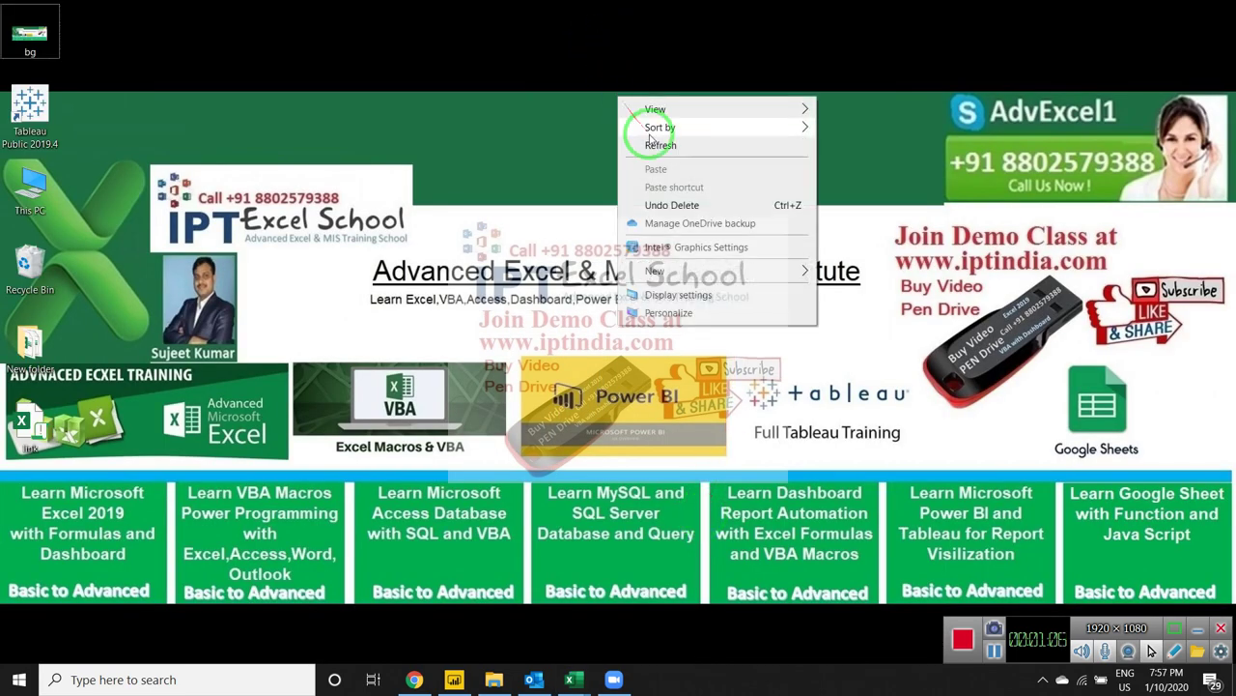
{"action": "left_click", "coordinate": [649, 147]}
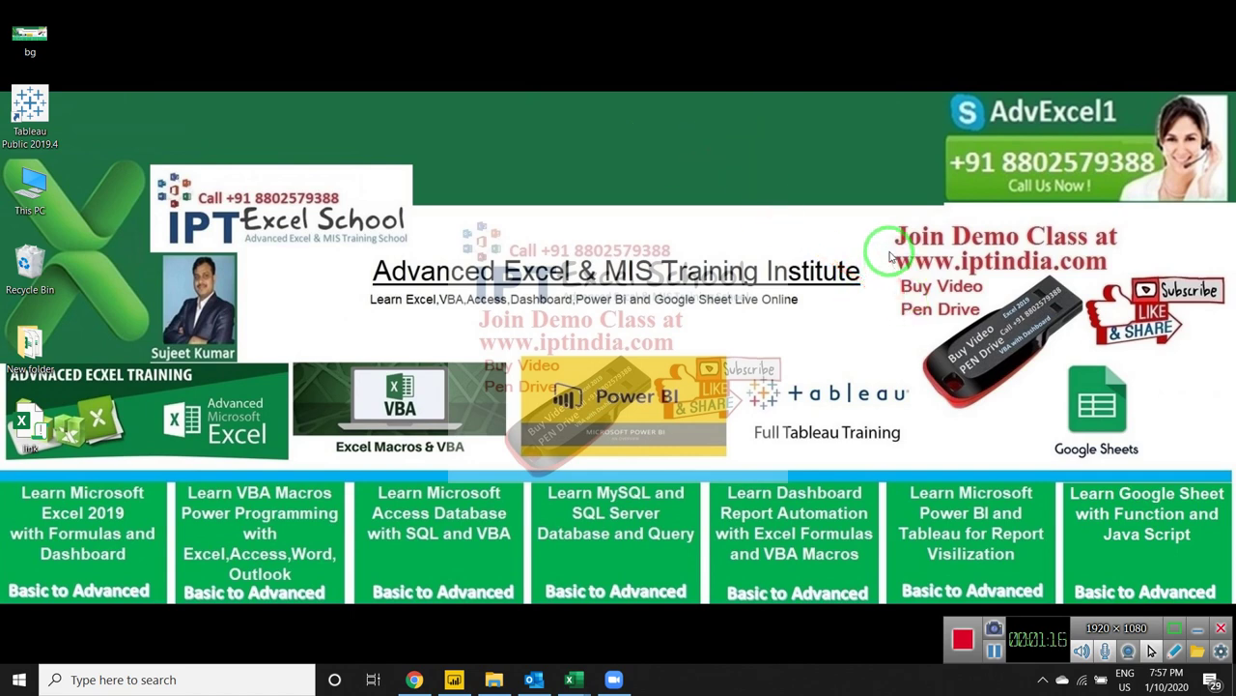
{"action": "left_click_drag", "start_coordinate": [890, 254], "coordinate": [1135, 282]}
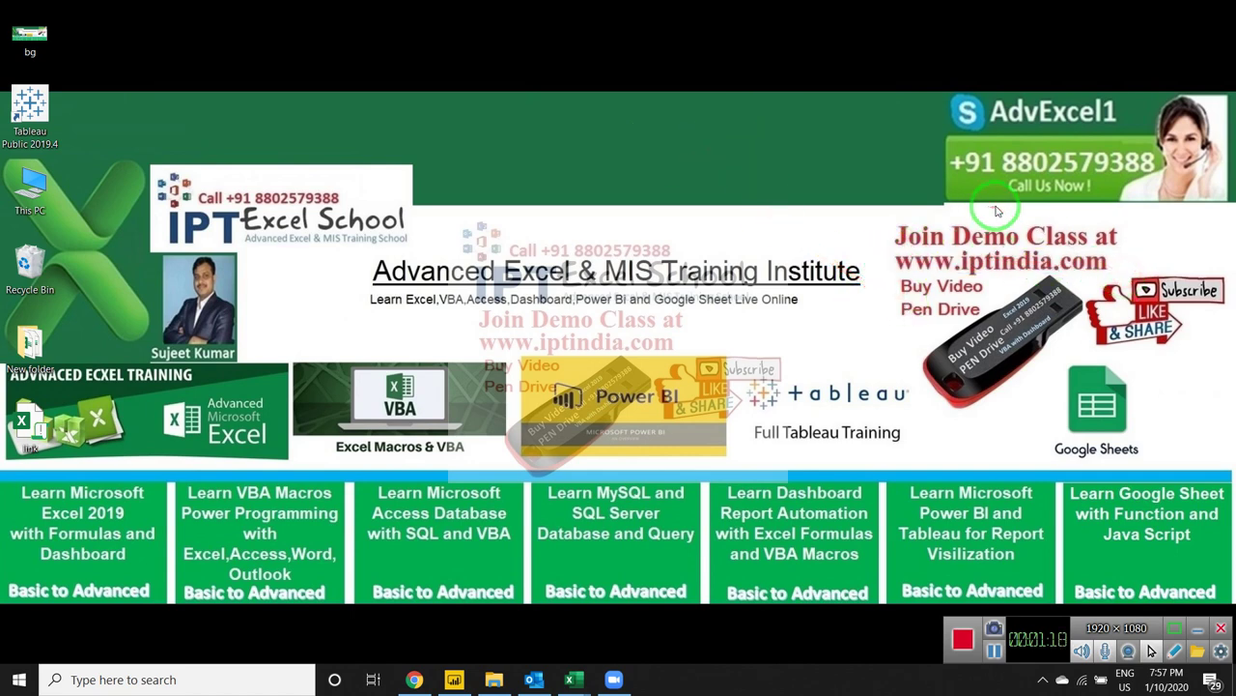
{"action": "left_click", "coordinate": [984, 171]}
{"action": "left_click_drag", "start_coordinate": [929, 134], "coordinate": [1150, 176]}
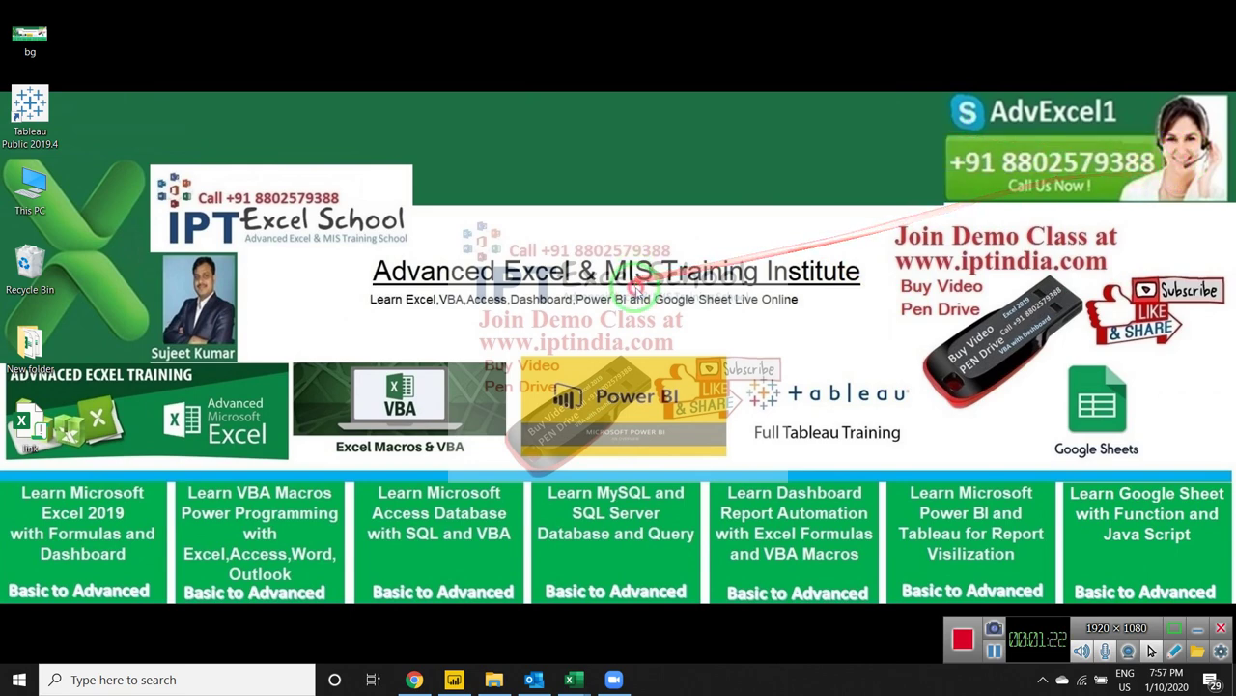
{"action": "mouse_move", "coordinate": [570, 684]}
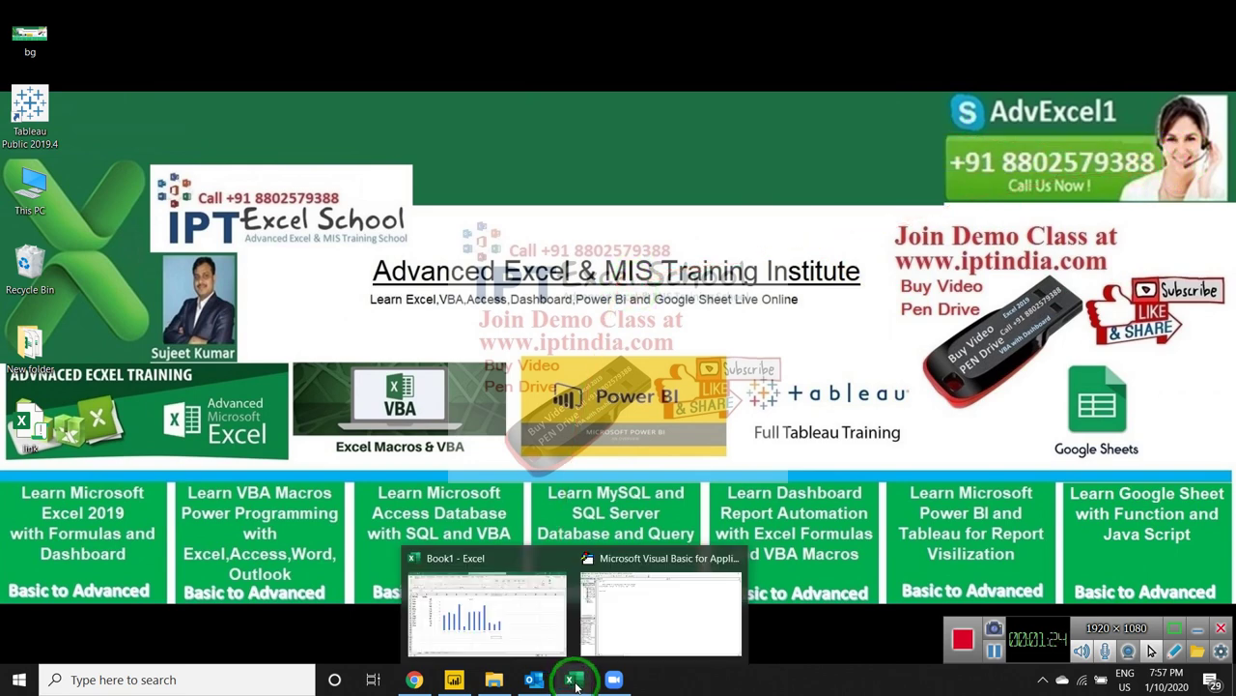
Step: Open the Visual Basic editor from Book1's Developer commands
{"action": "left_click", "coordinate": [551, 616]}
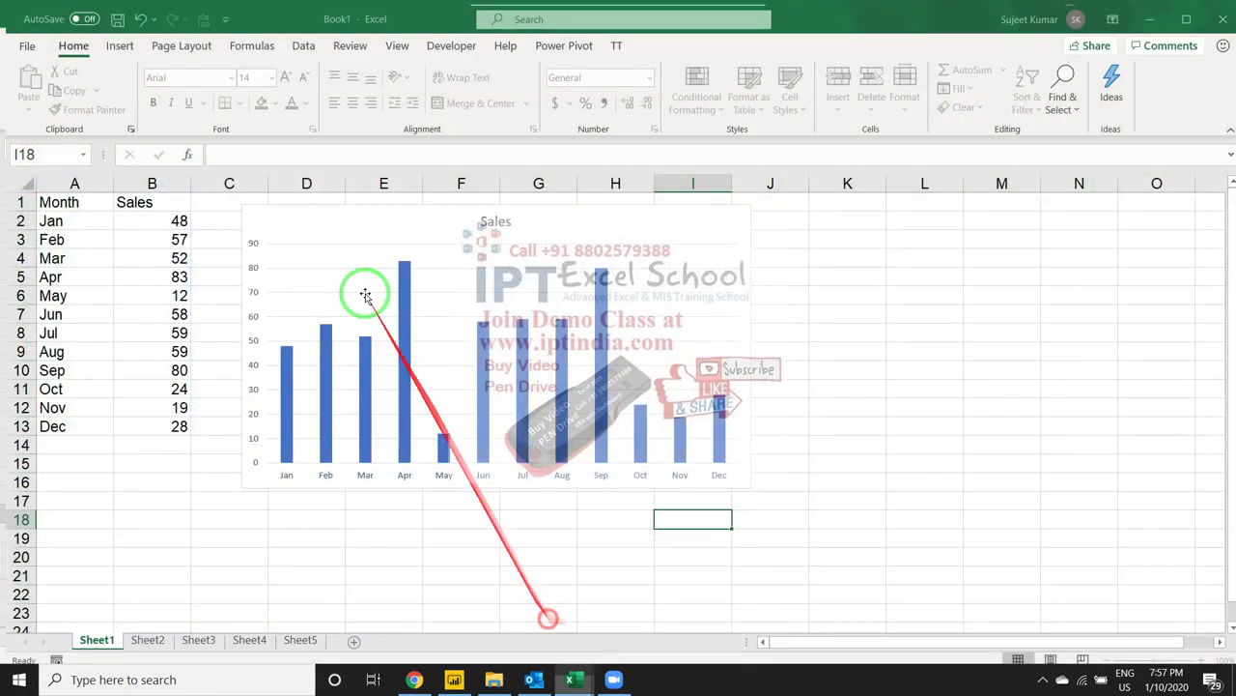
{"action": "left_click", "coordinate": [433, 39]}
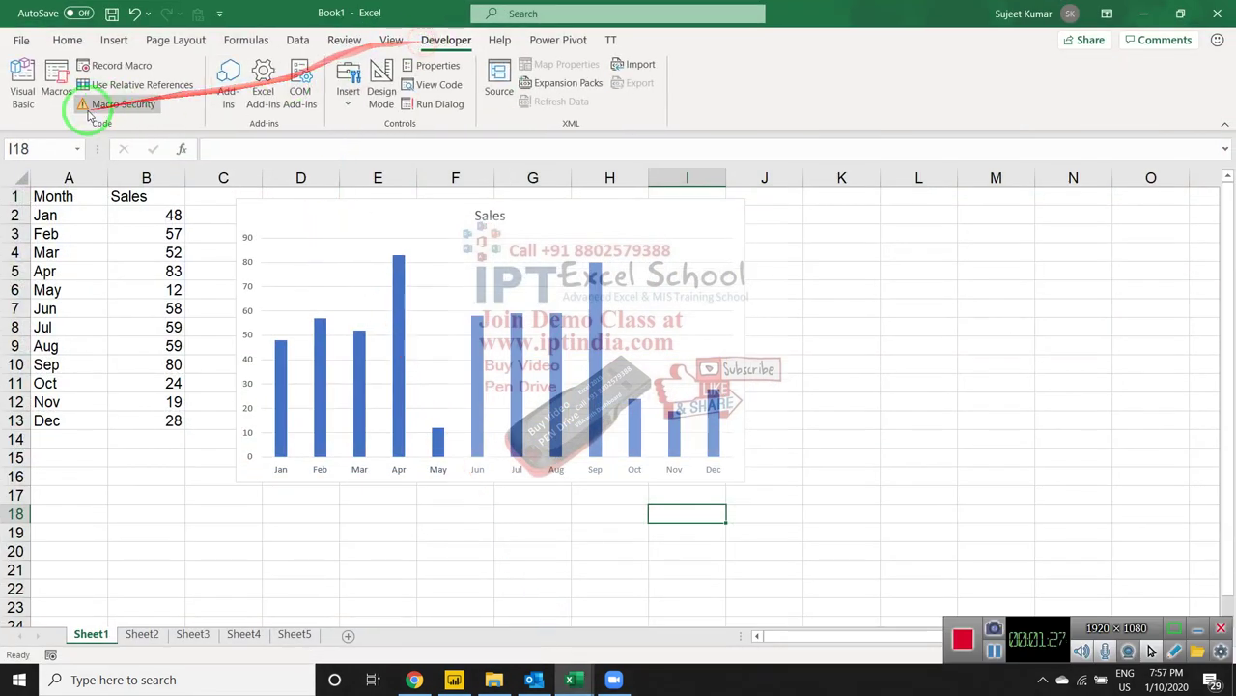
{"action": "left_click", "coordinate": [22, 92]}
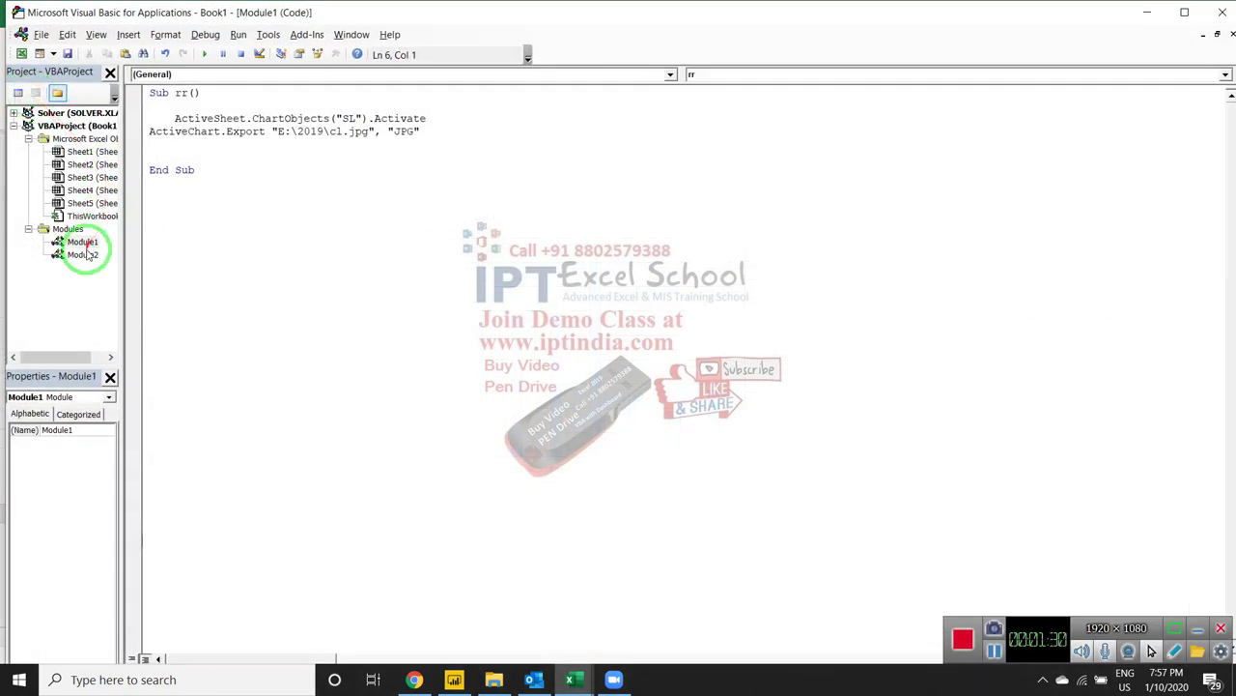
Step: Insert a new module holding an empty Sub expchrt() procedure
{"action": "left_click", "coordinate": [129, 35]}
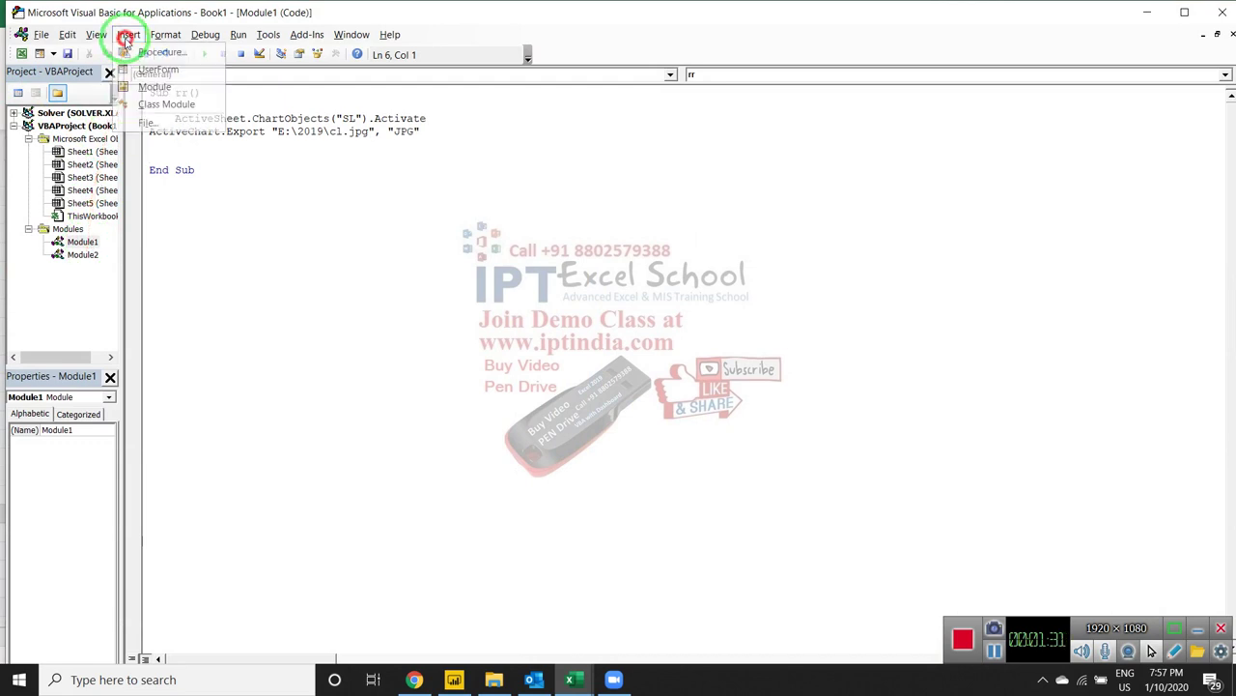
{"action": "left_click", "coordinate": [144, 87]}
{"action": "type", "text": "s"}
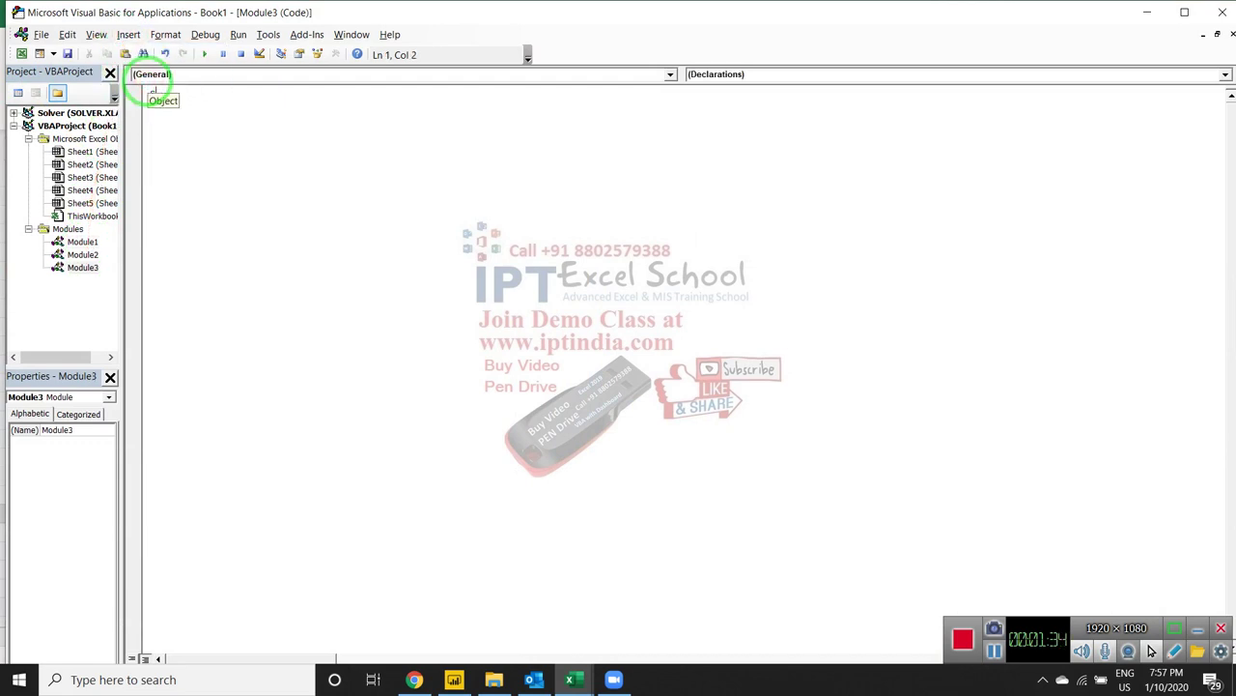
{"action": "type", "text": "ub ex"}
{"action": "type", "text": "p"}
{"action": "type", "text": "chrt"}
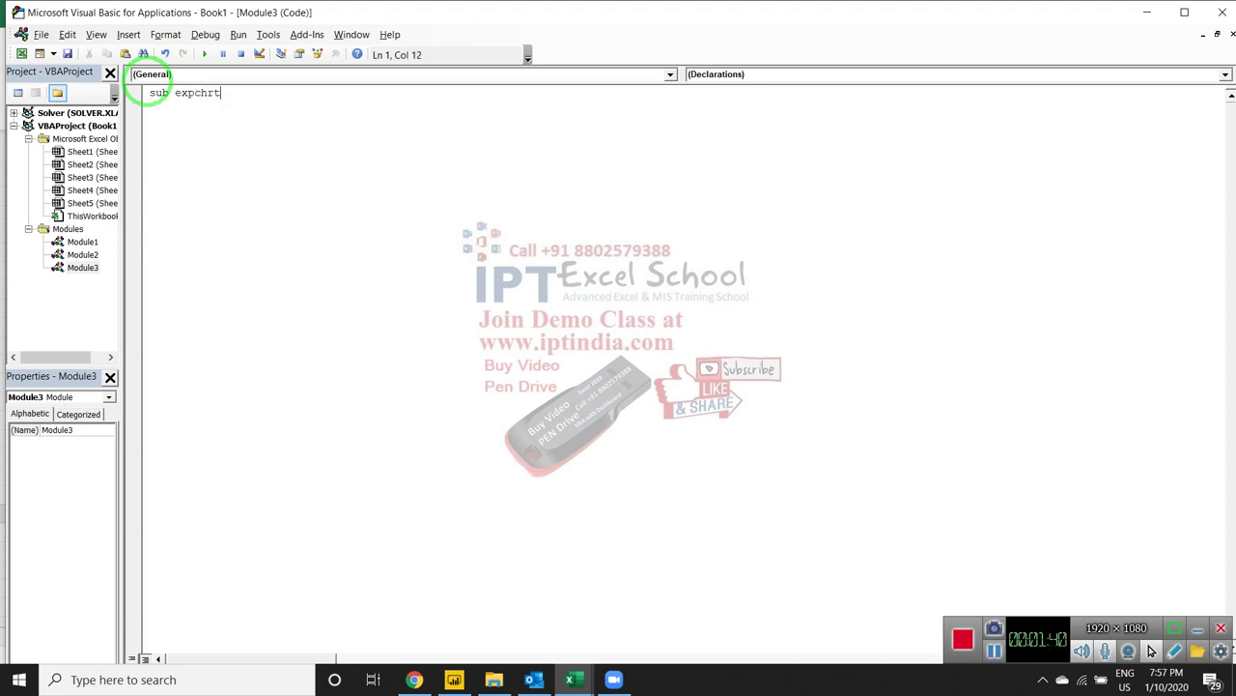
{"action": "type", "text": "()"}
{"action": "key", "text": "Return"}
{"action": "key", "text": "Return"}
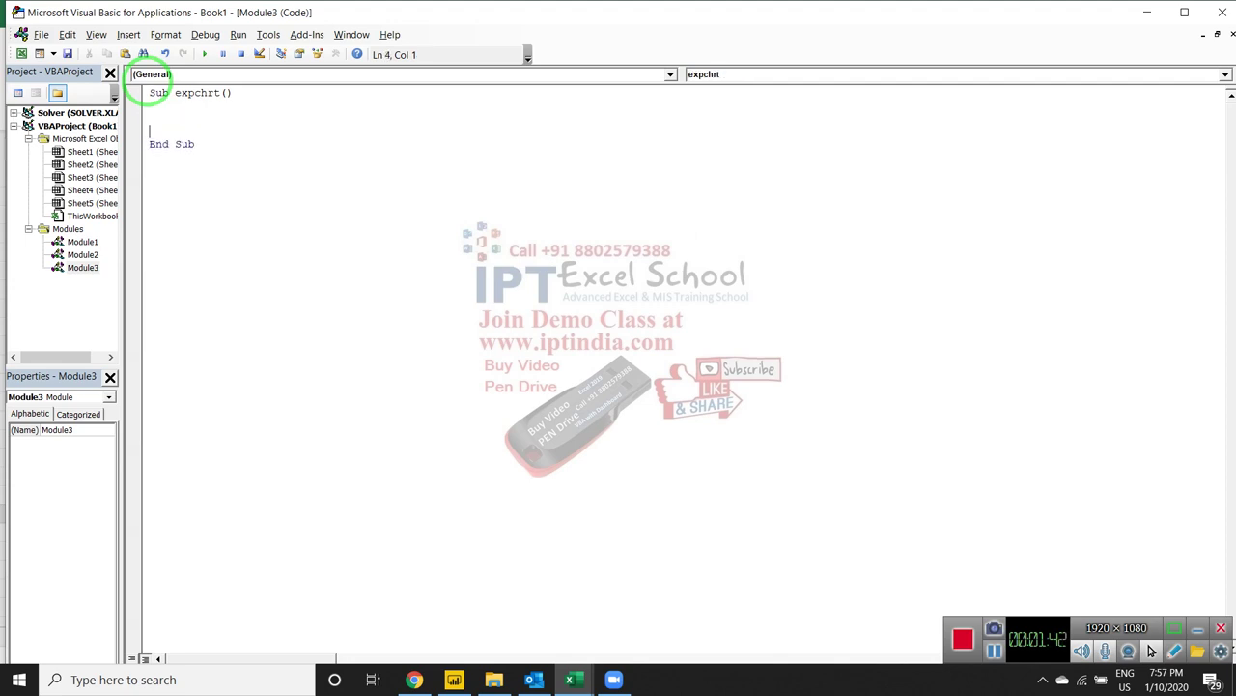
{"action": "key", "text": "Return"}
{"action": "key", "text": "Return"}
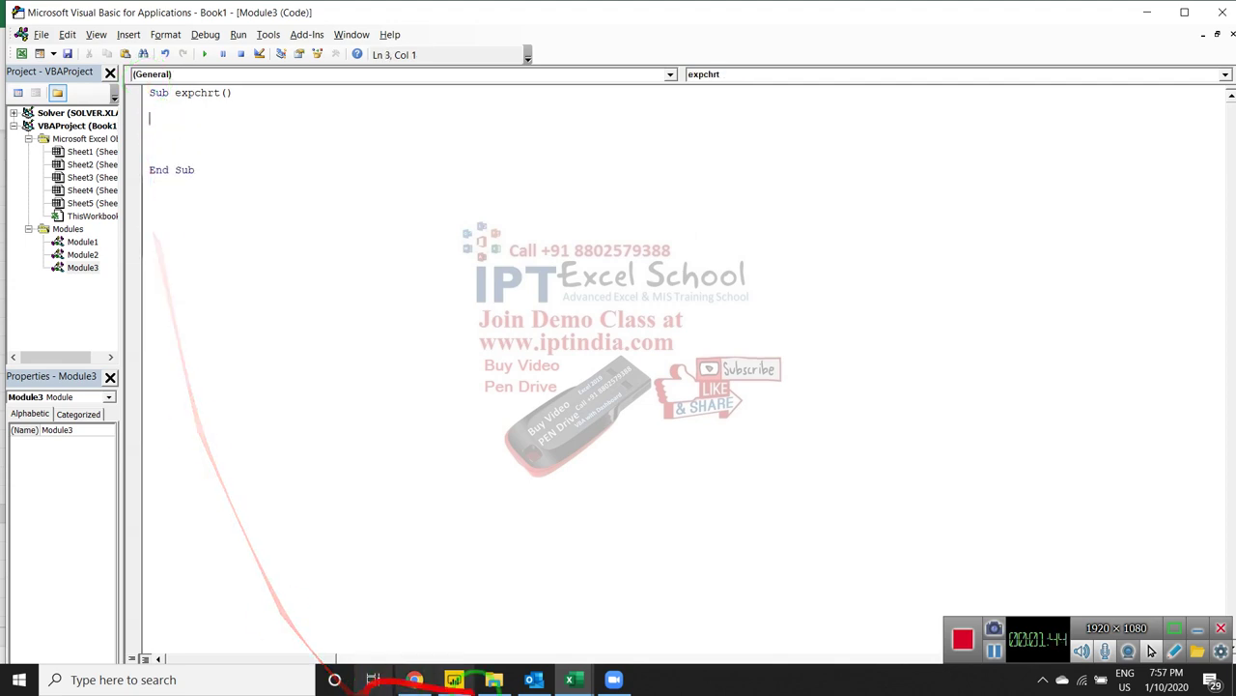
Step: Rename the Sales chart to Exch in the Name Box
{"action": "mouse_move", "coordinate": [570, 676]}
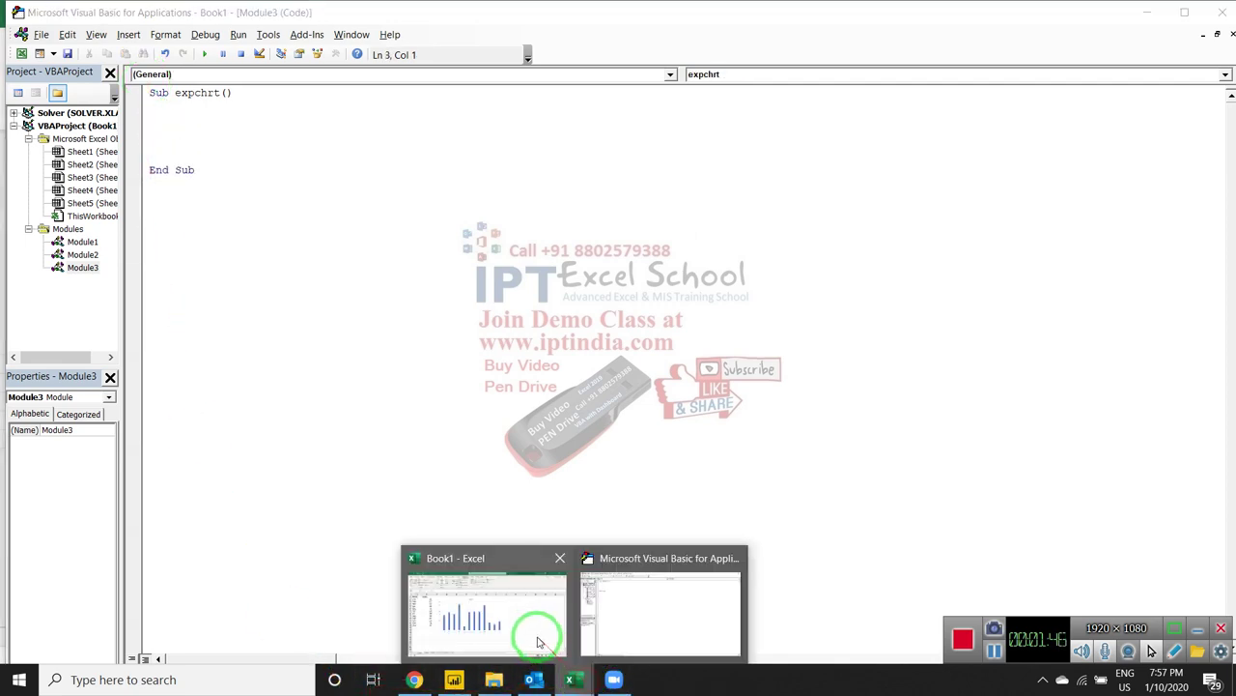
{"action": "left_click", "coordinate": [526, 615]}
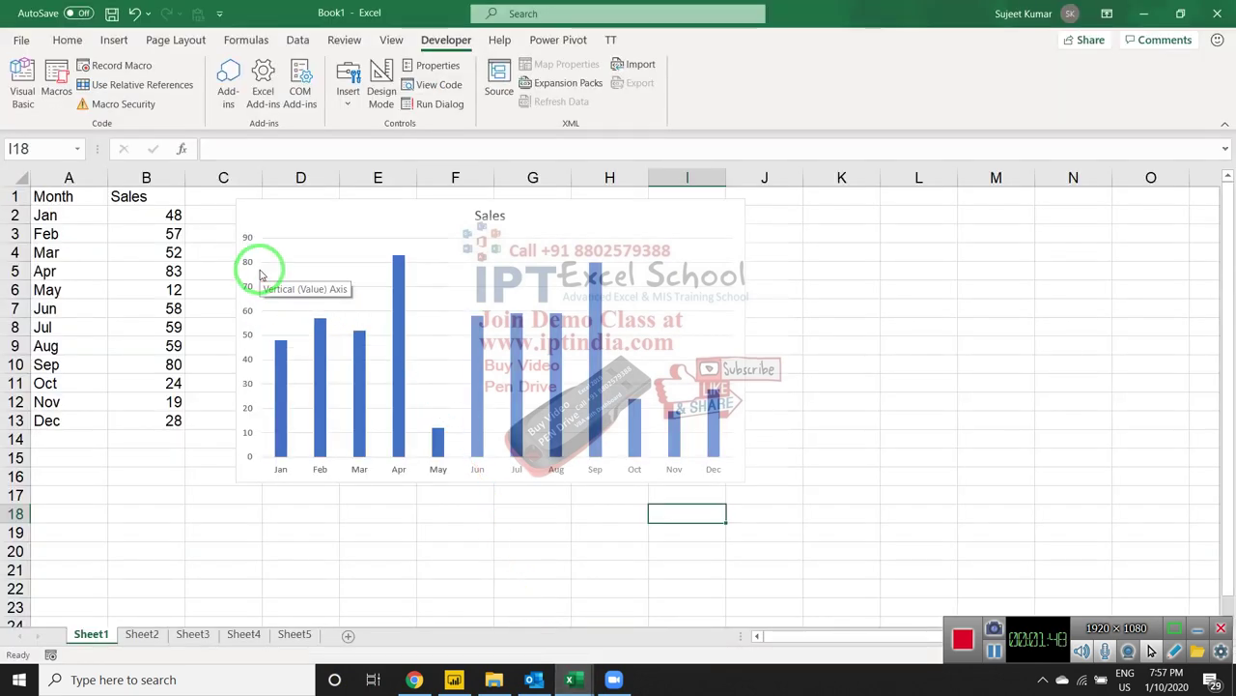
{"action": "left_click", "coordinate": [284, 246]}
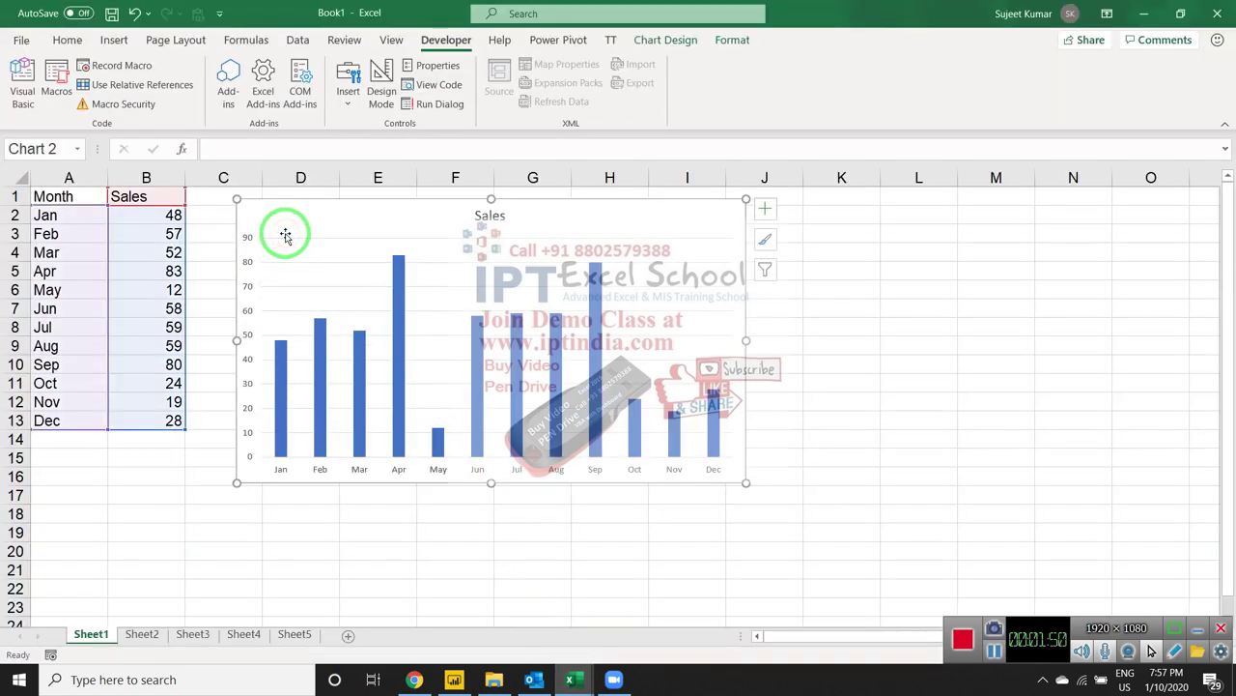
{"action": "double_click", "coordinate": [33, 149]}
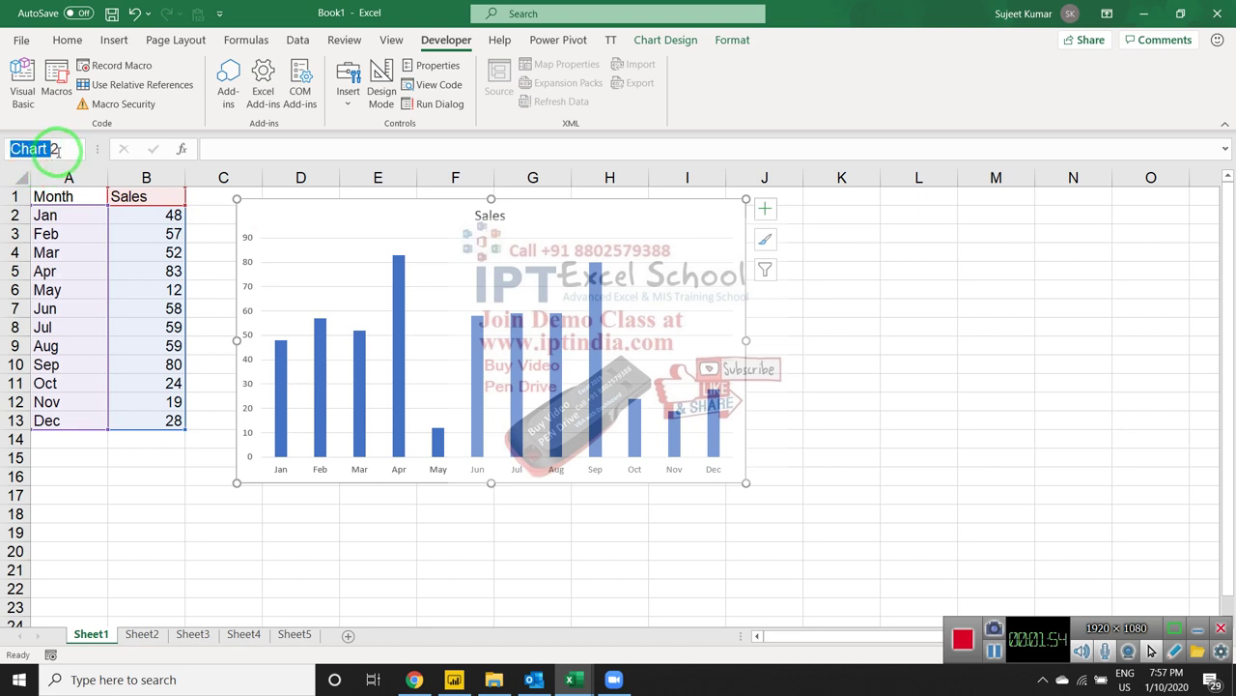
{"action": "left_click_drag", "start_coordinate": [60, 149], "coordinate": [2, 148]}
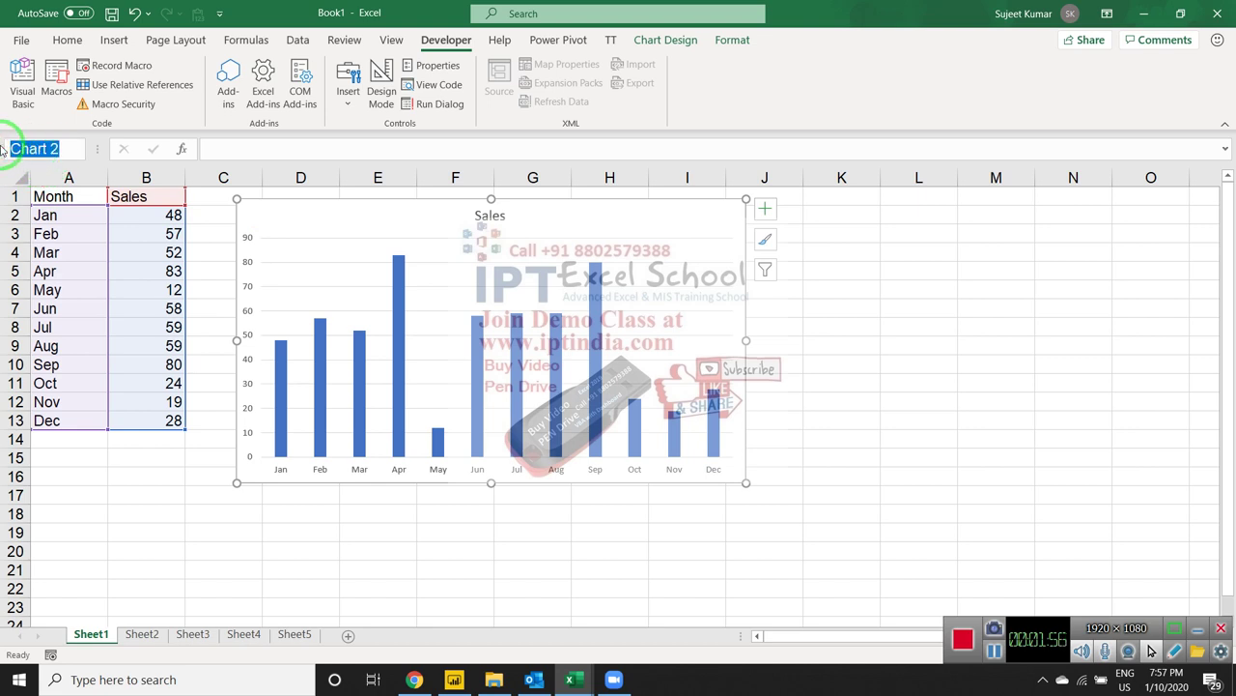
{"action": "type", "text": "Ex"}
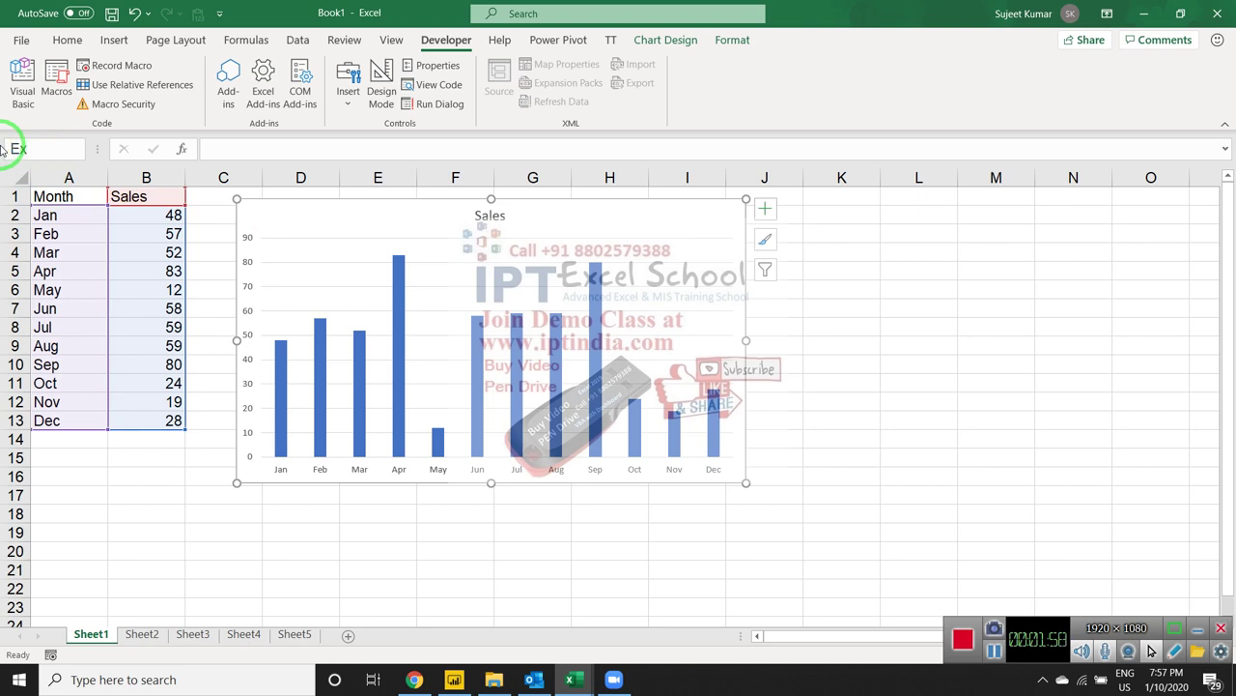
{"action": "type", "text": "e"}
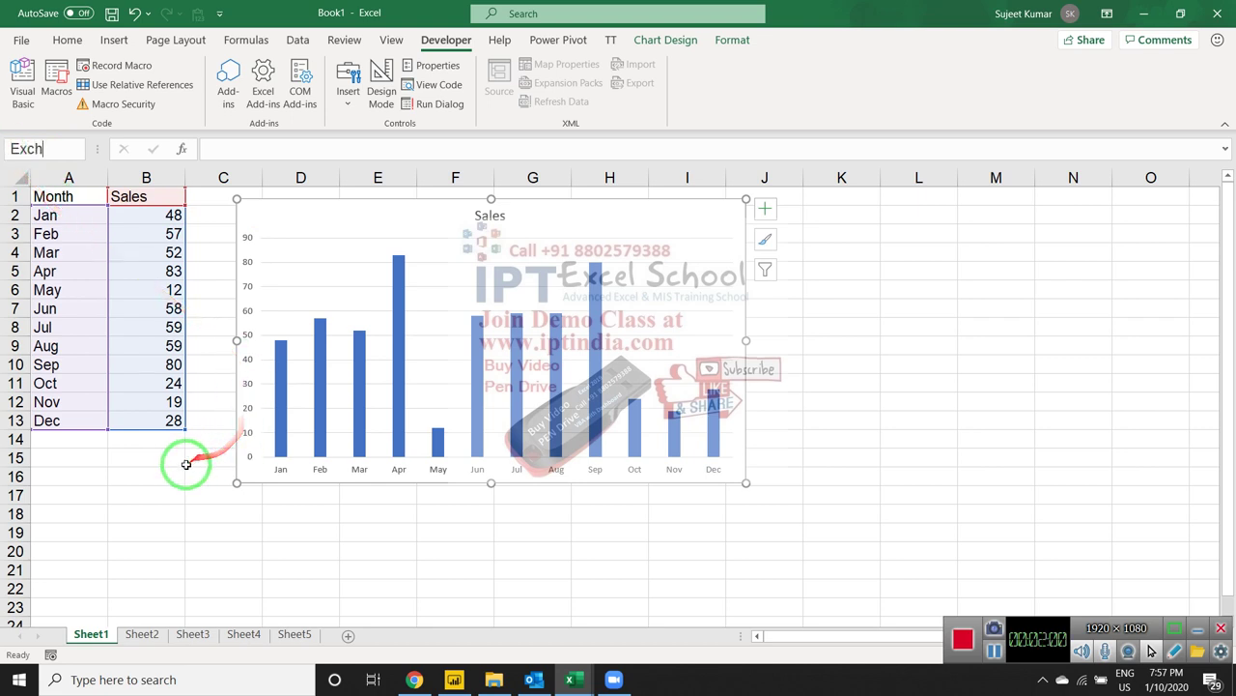
{"action": "left_click", "coordinate": [187, 465]}
{"action": "left_click", "coordinate": [295, 229]}
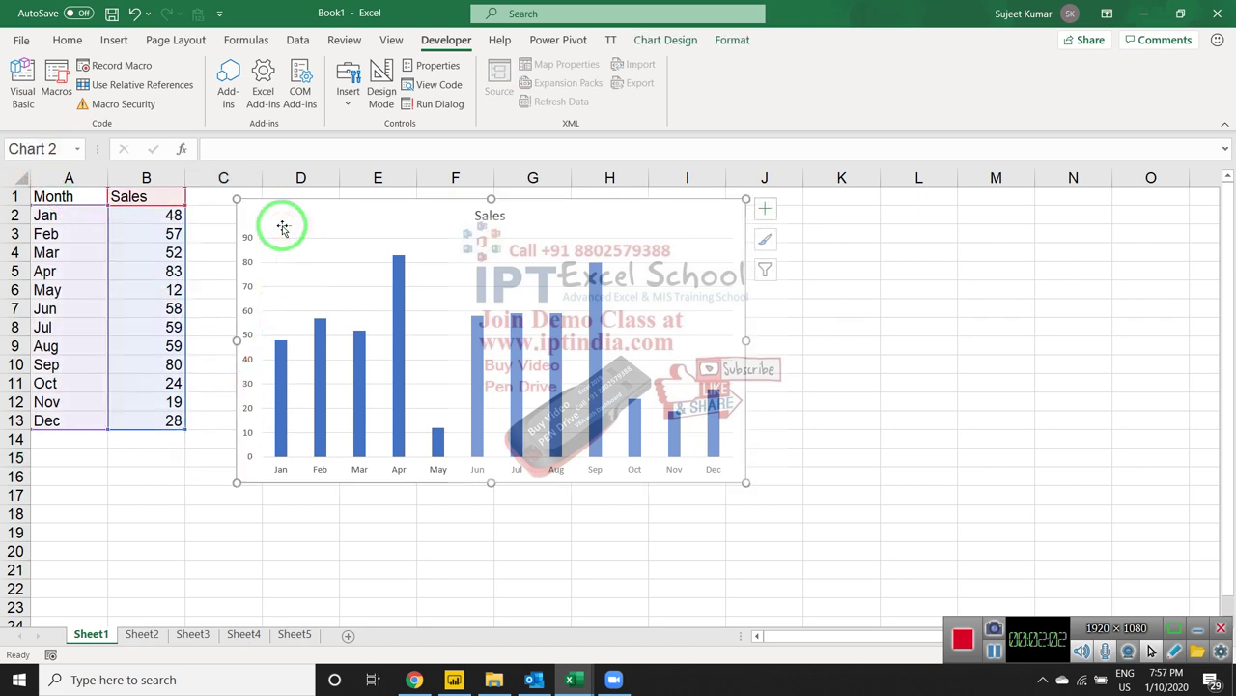
{"action": "left_click", "coordinate": [46, 150]}
{"action": "type", "text": "Ex"}
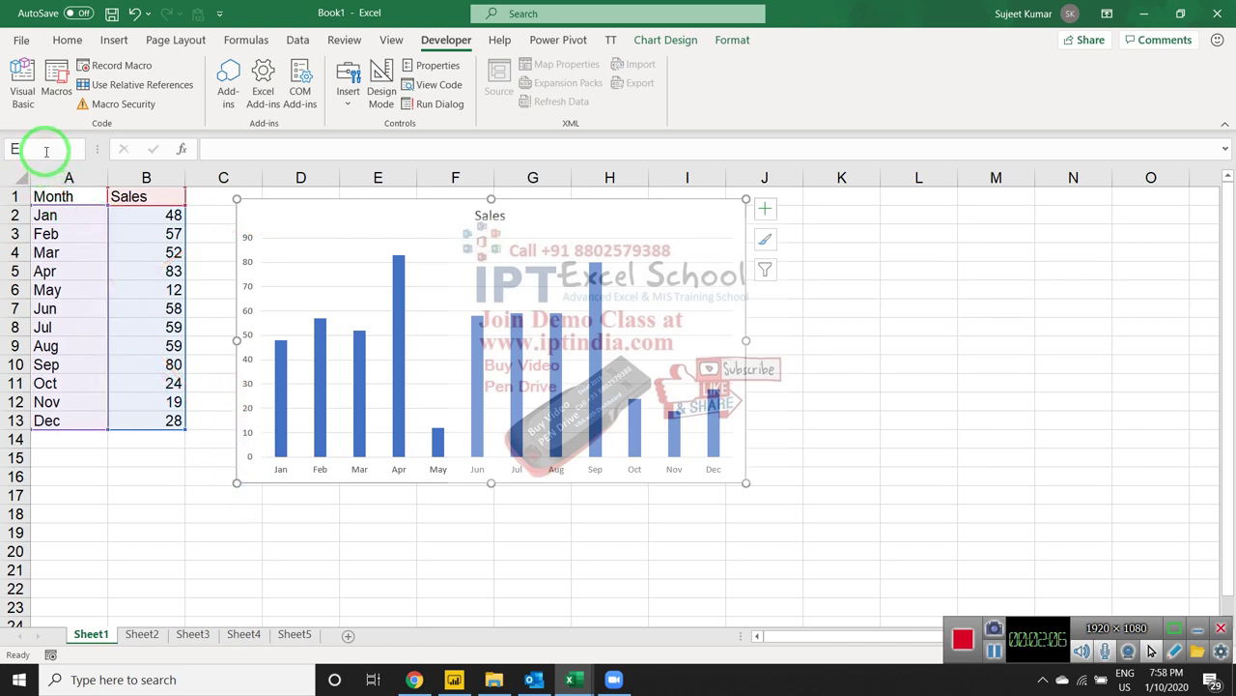
{"action": "type", "text": "ch"}
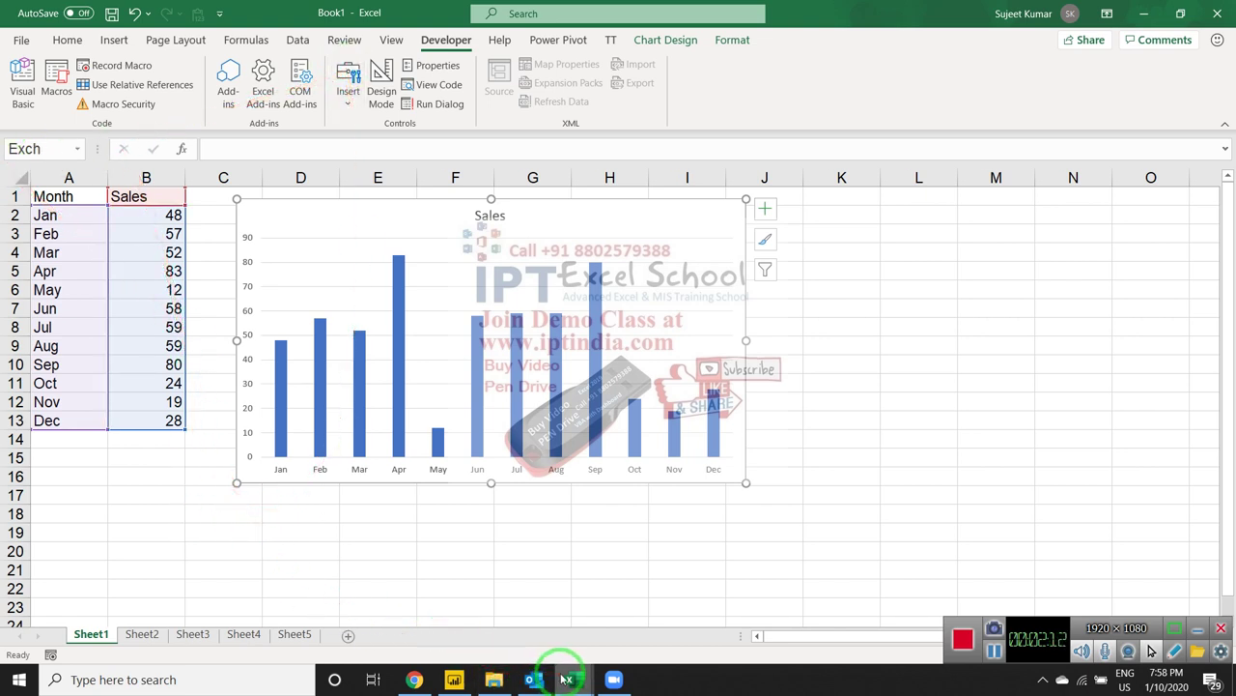
Step: Deselect the chart and go back to the VBA code editor
{"action": "left_click", "coordinate": [512, 605]}
{"action": "mouse_move", "coordinate": [571, 679]}
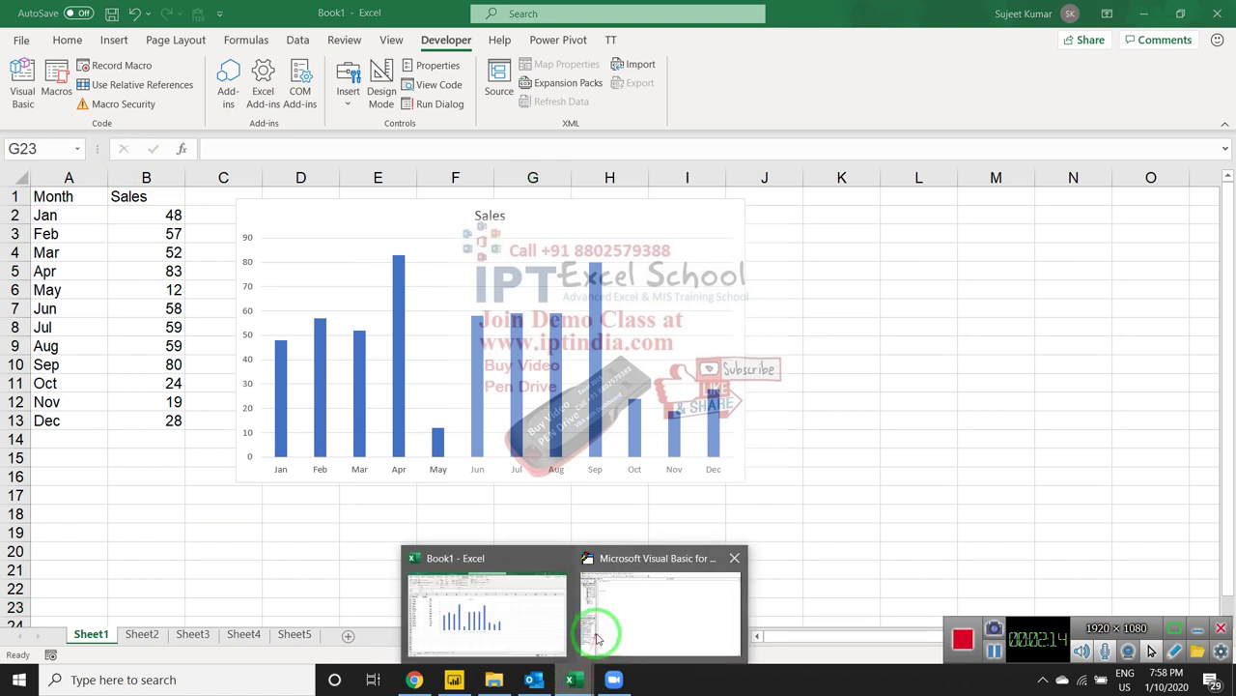
{"action": "left_click", "coordinate": [595, 633]}
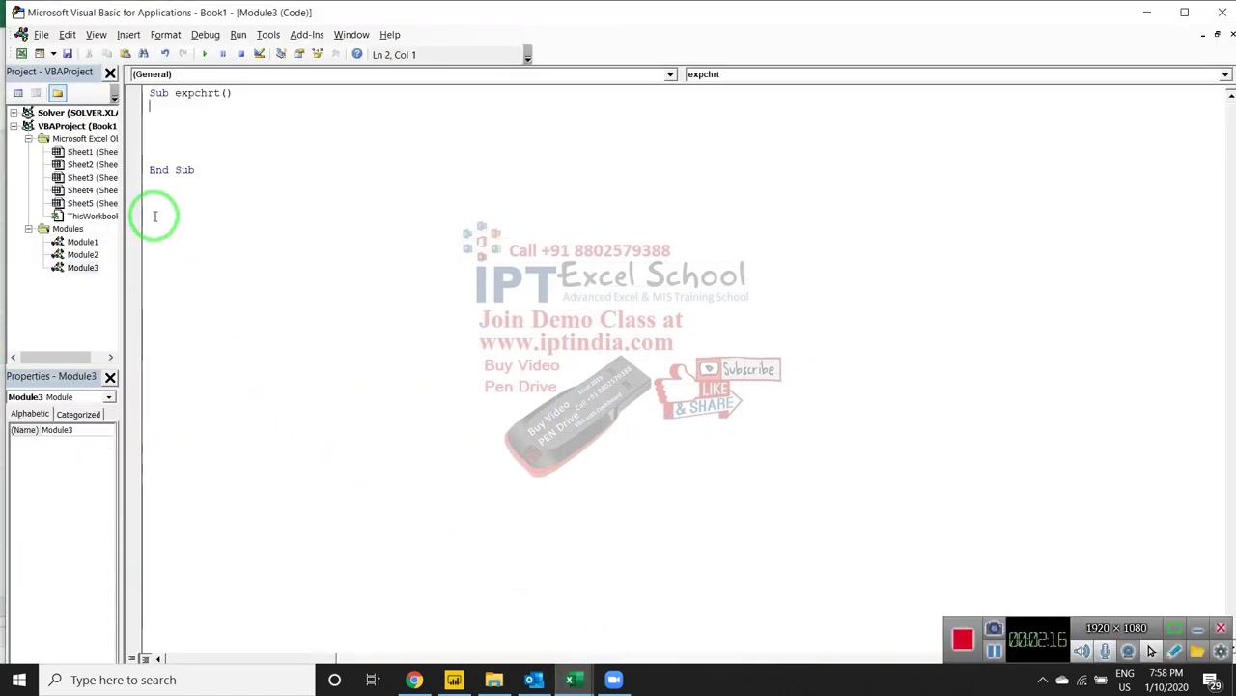
Step: Write Sheet1.ChartObjects(1).Select as the first line of expchrt
{"action": "type", "text": "sheet"}
{"action": "key", "text": "alt+F11"}
{"action": "key", "text": "alt+F11"}
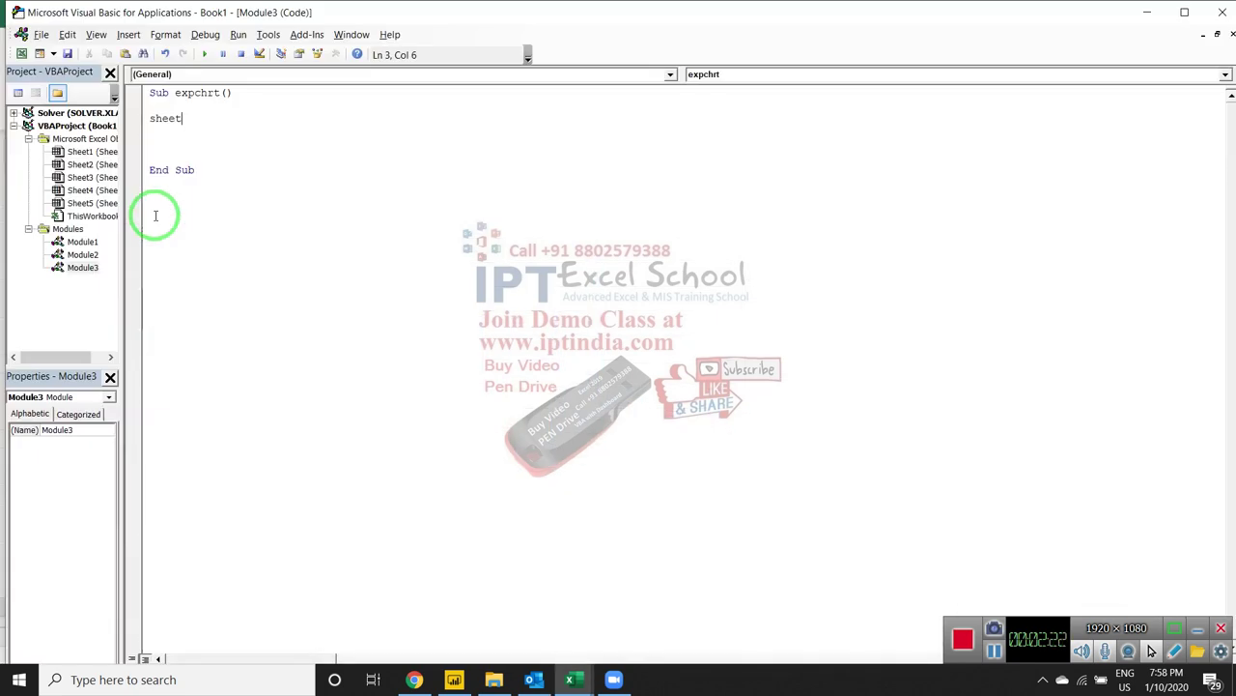
{"action": "type", "text": "1."}
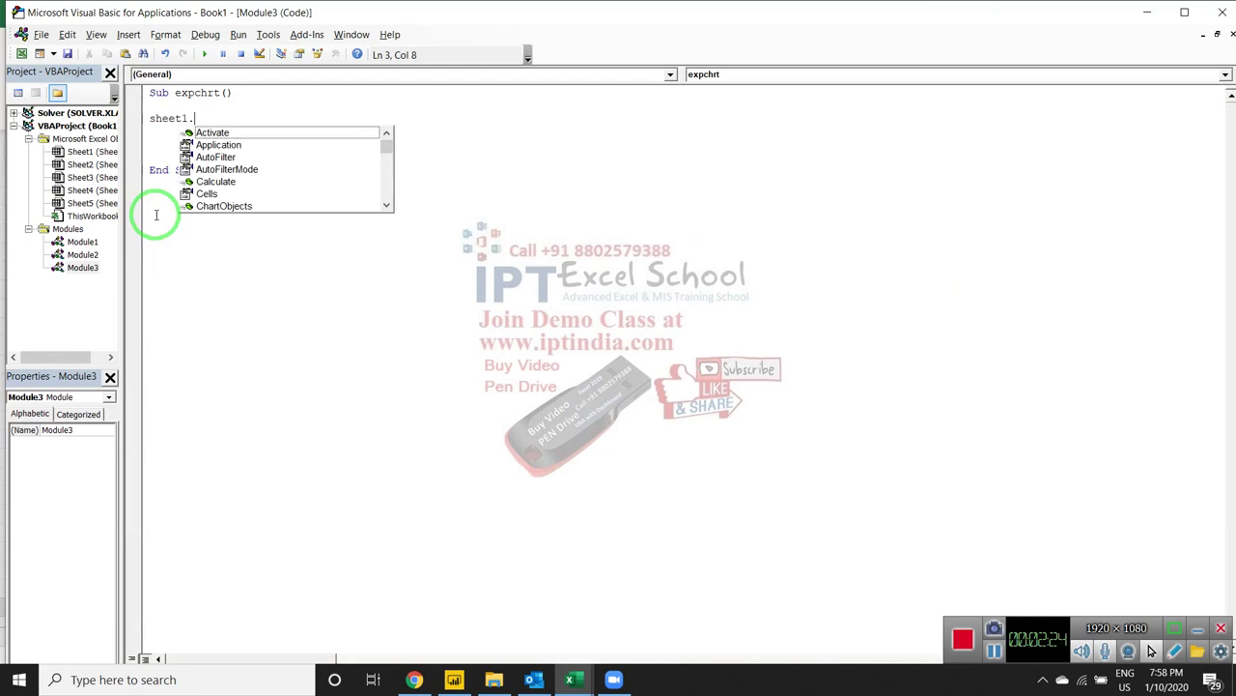
{"action": "type", "text": "ch"}
{"action": "key", "text": "Tab"}
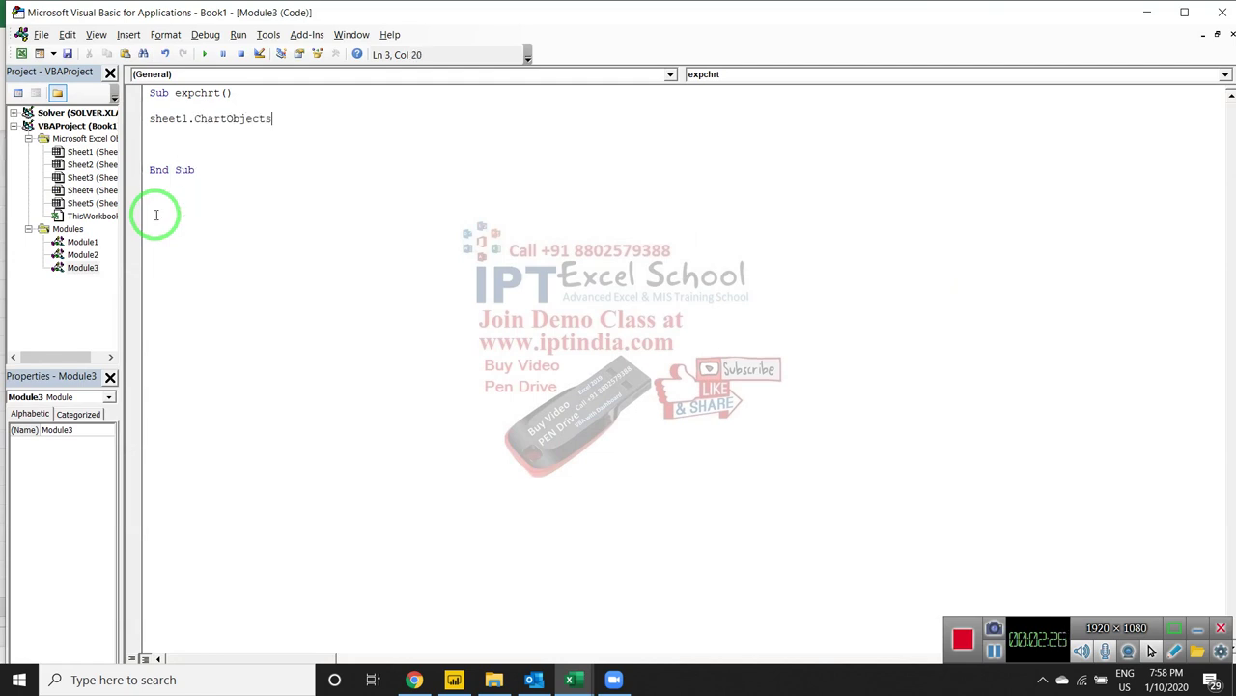
{"action": "type", "text": "("}
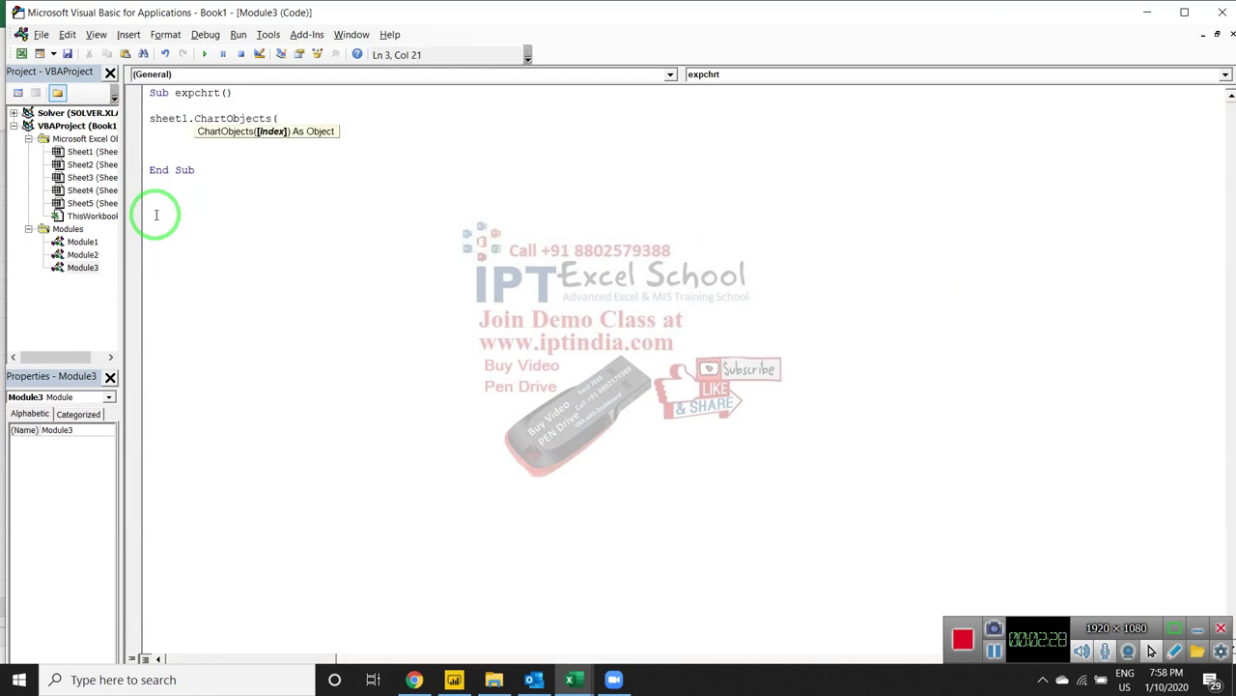
{"action": "type", "text": "1)"}
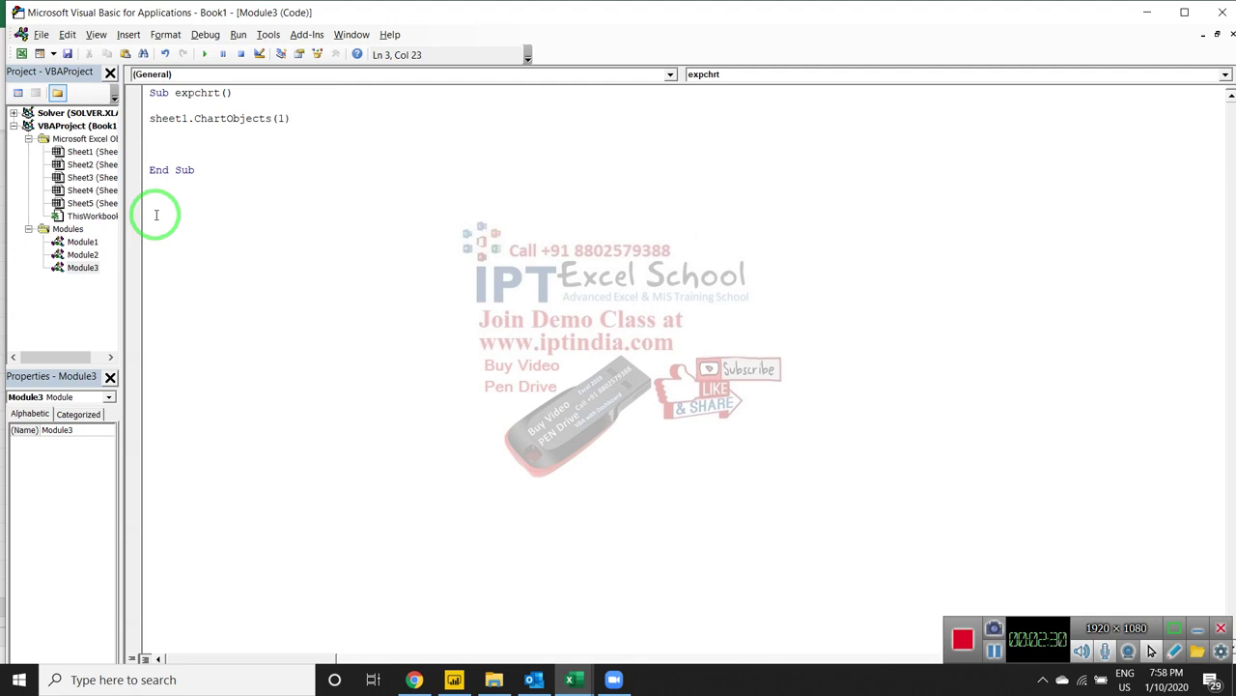
{"action": "key", "text": "BackSpace"}
{"action": "type", "text": "1)."}
{"action": "type", "text": "sele"}
{"action": "type", "text": "ct"}
{"action": "key", "text": "Return"}
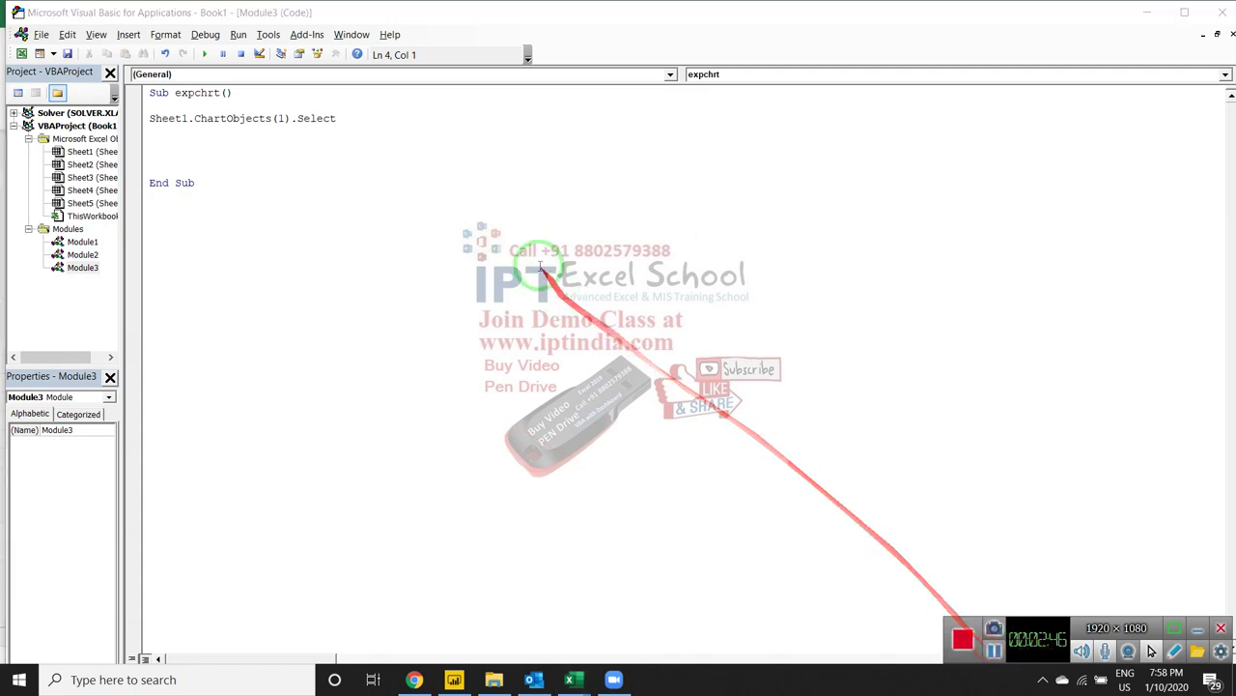
Step: Change Select to Activate and add blank lines below for the next statement
{"action": "left_click", "coordinate": [429, 190]}
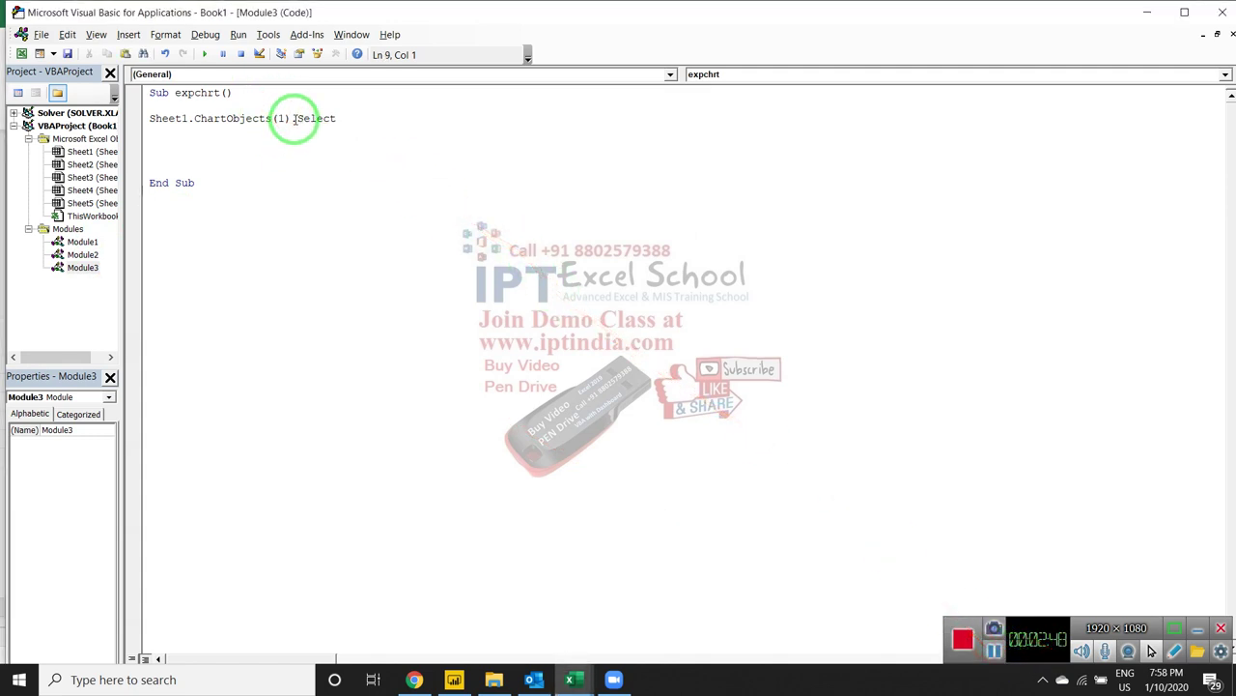
{"action": "left_click_drag", "start_coordinate": [297, 118], "coordinate": [356, 118]}
{"action": "type", "text": "Activate"}
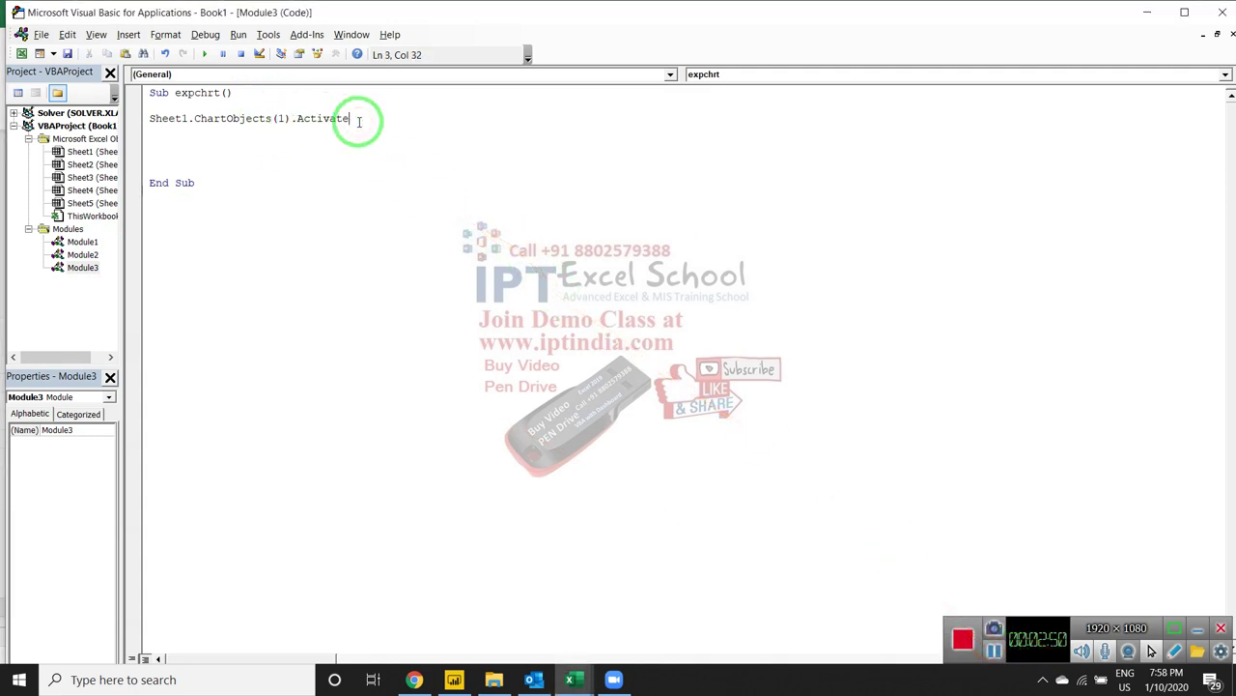
{"action": "left_click", "coordinate": [235, 118]}
{"action": "left_click", "coordinate": [220, 131]}
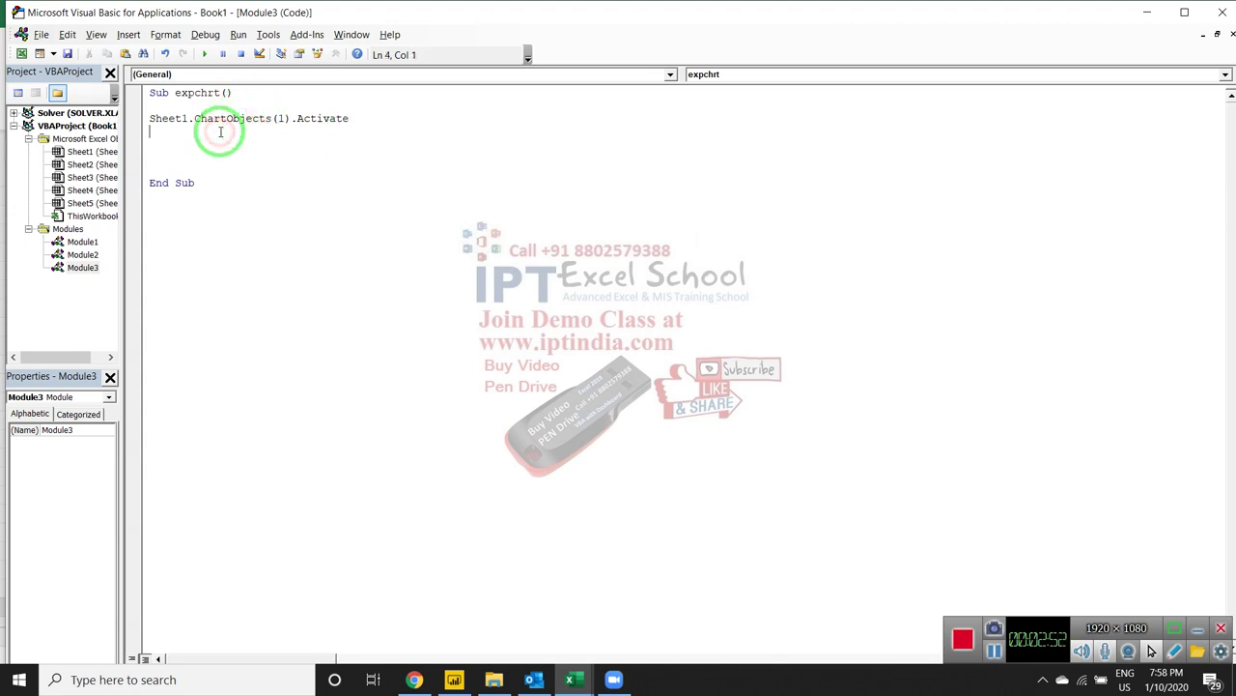
{"action": "key", "text": "Return"}
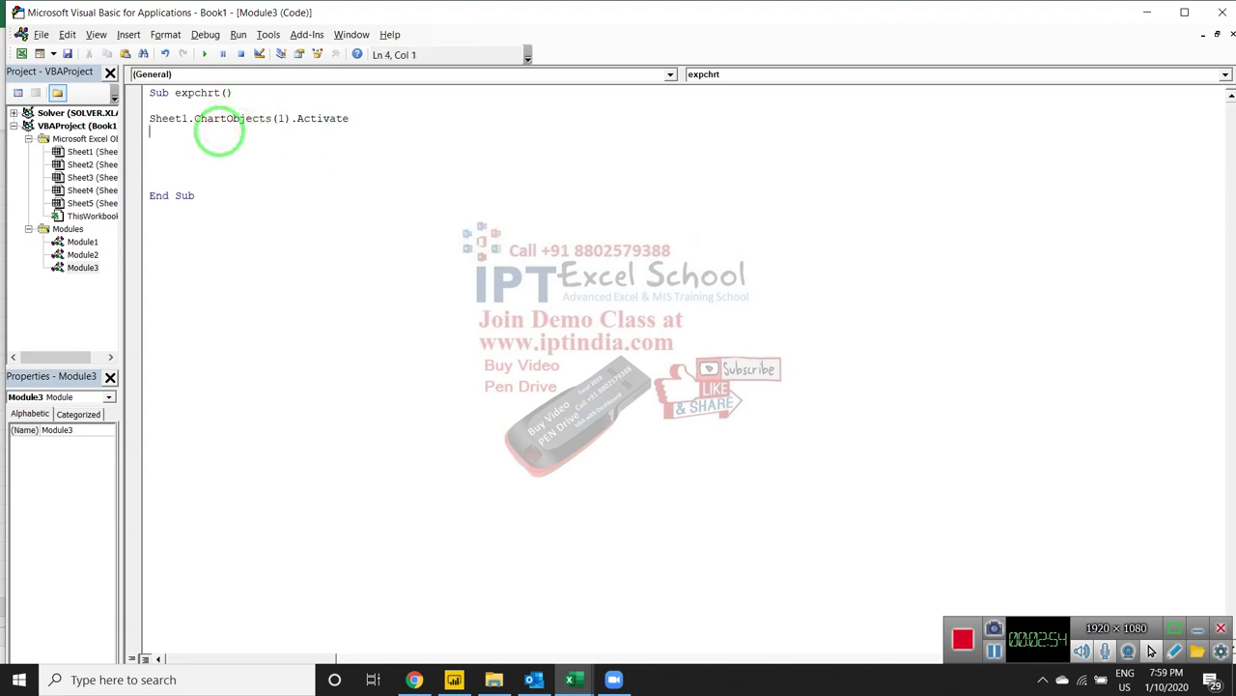
{"action": "key", "text": "Return"}
Step: Type activechart.Export and copy the E:\2019 folder path from File Explorer
{"action": "type", "text": "ac"}
{"action": "type", "text": "tive"}
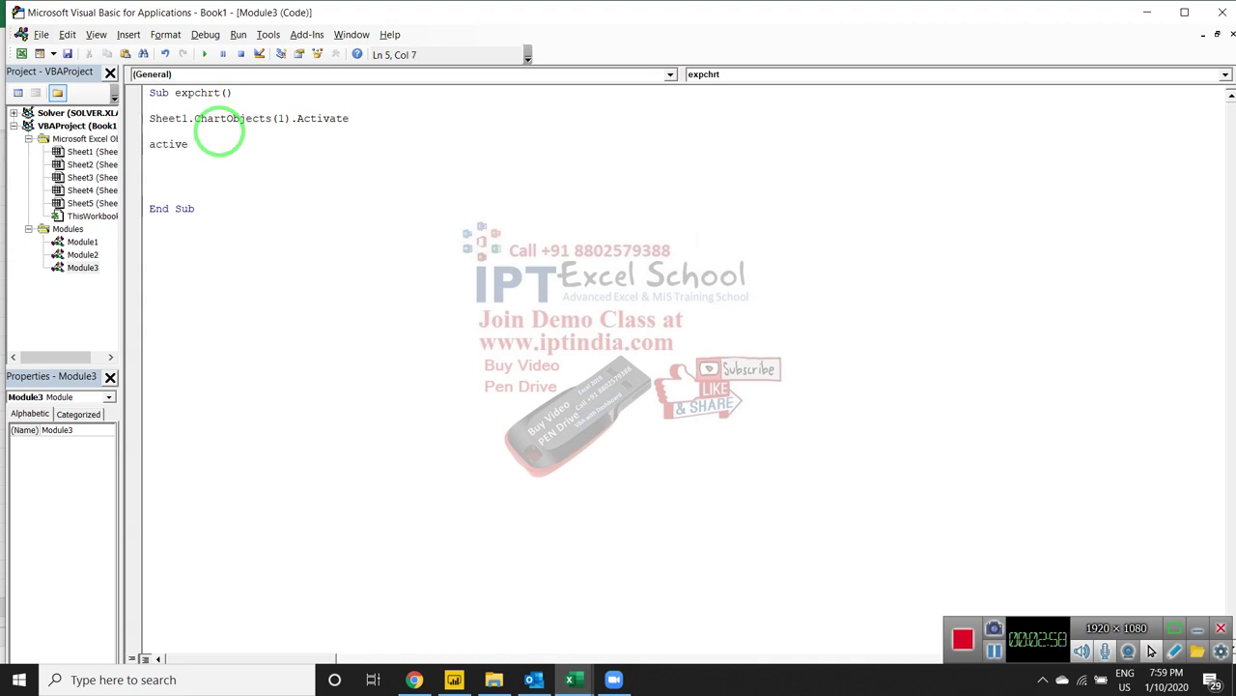
{"action": "type", "text": "chart"}
{"action": "type", "text": ".ex"}
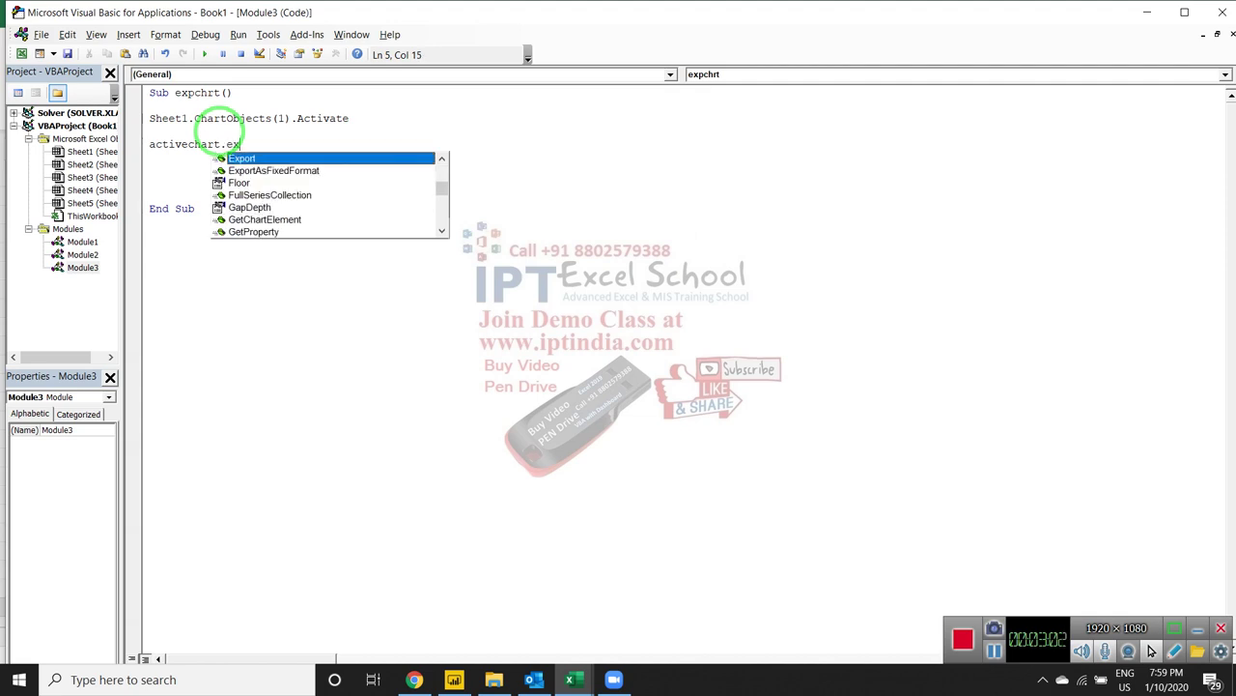
{"action": "key", "text": "Tab"}
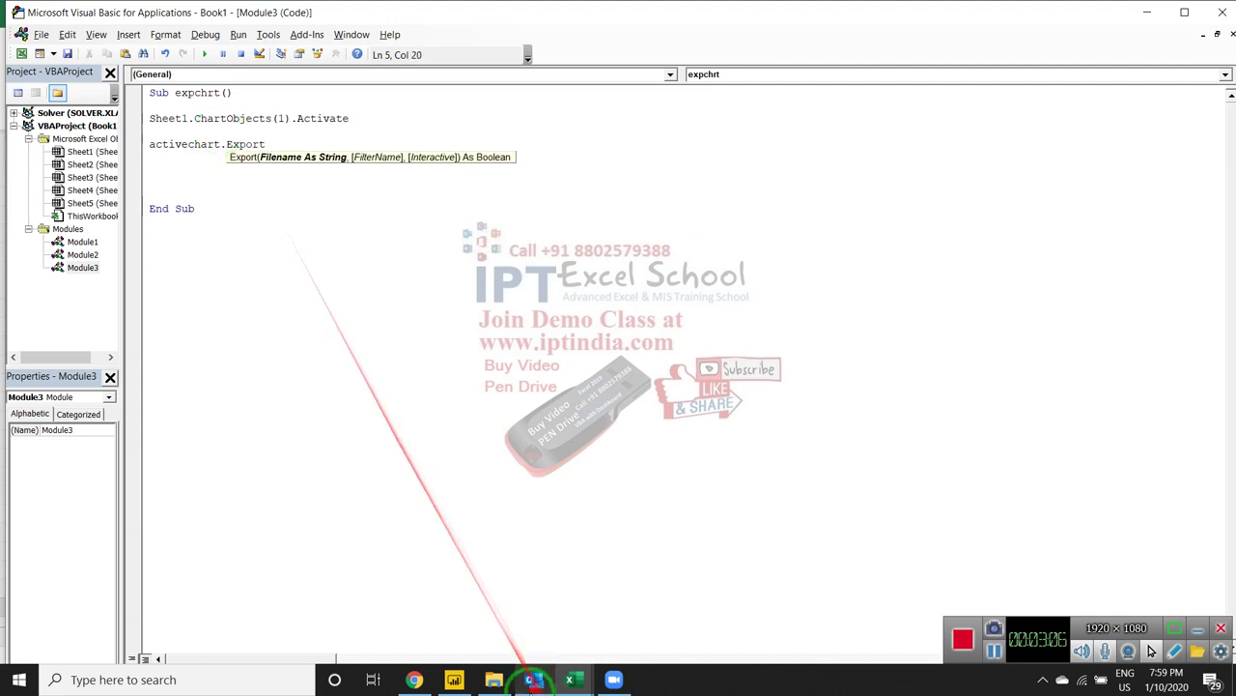
{"action": "left_click", "coordinate": [493, 679]}
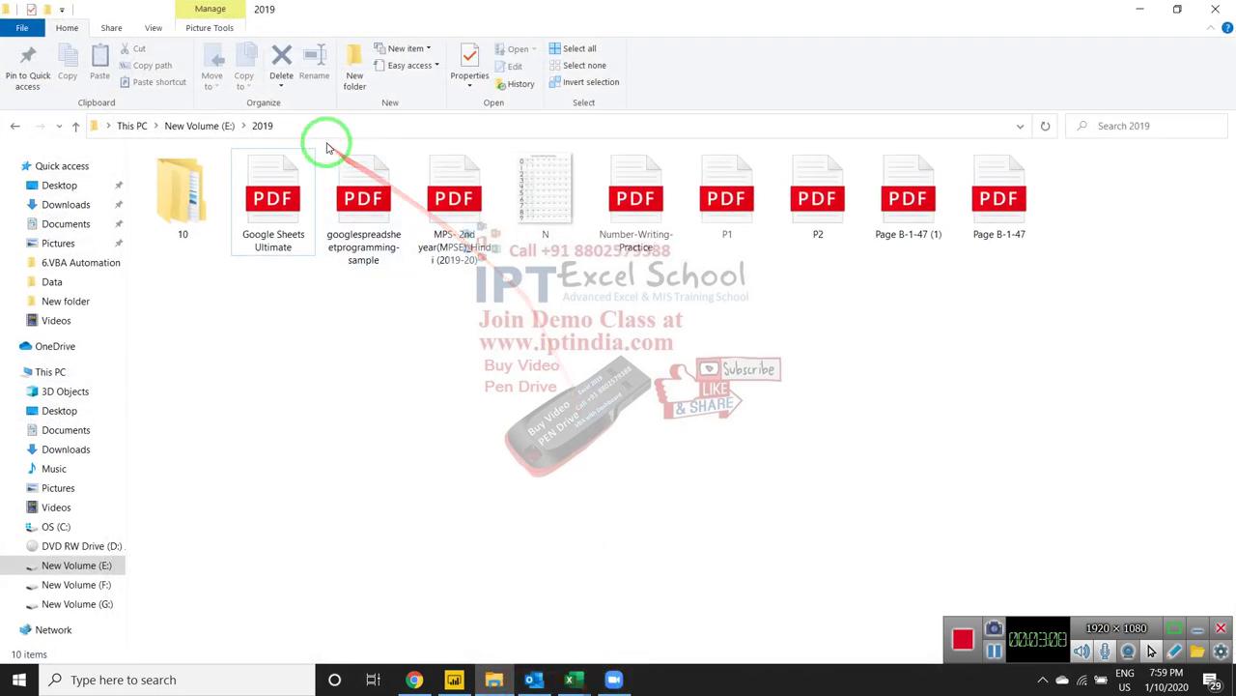
{"action": "left_click", "coordinate": [325, 130]}
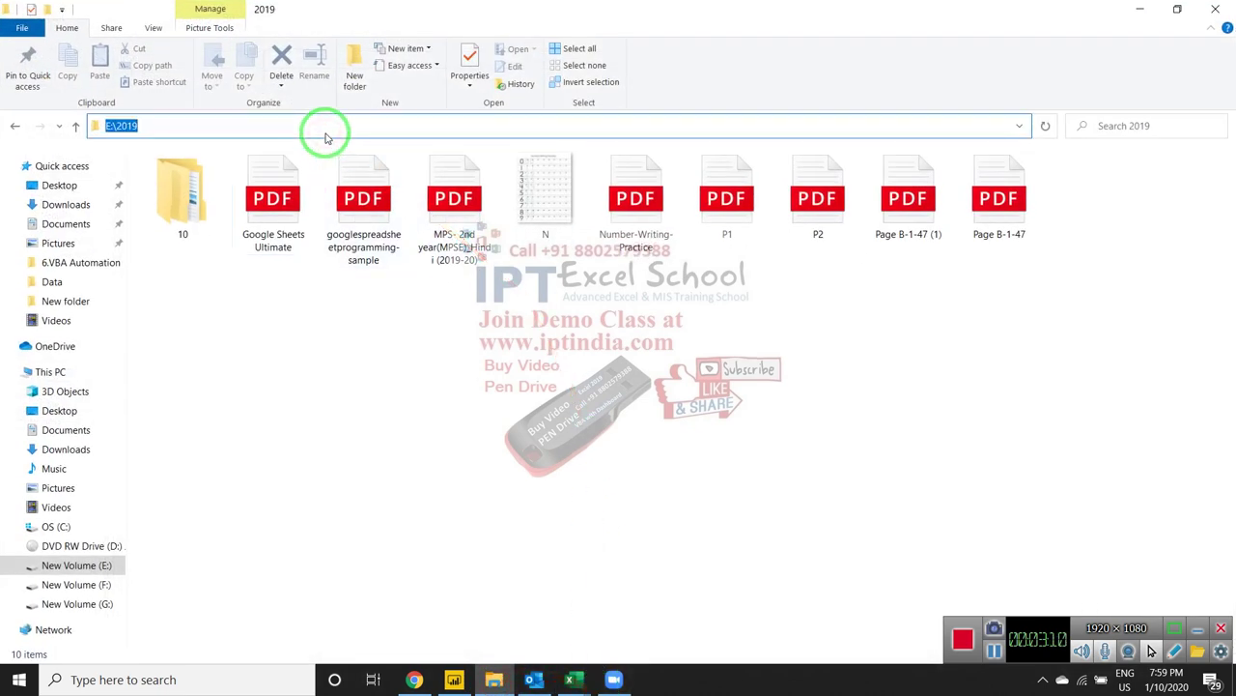
{"action": "key", "text": "Escape"}
{"action": "key", "text": "alt+Tab"}
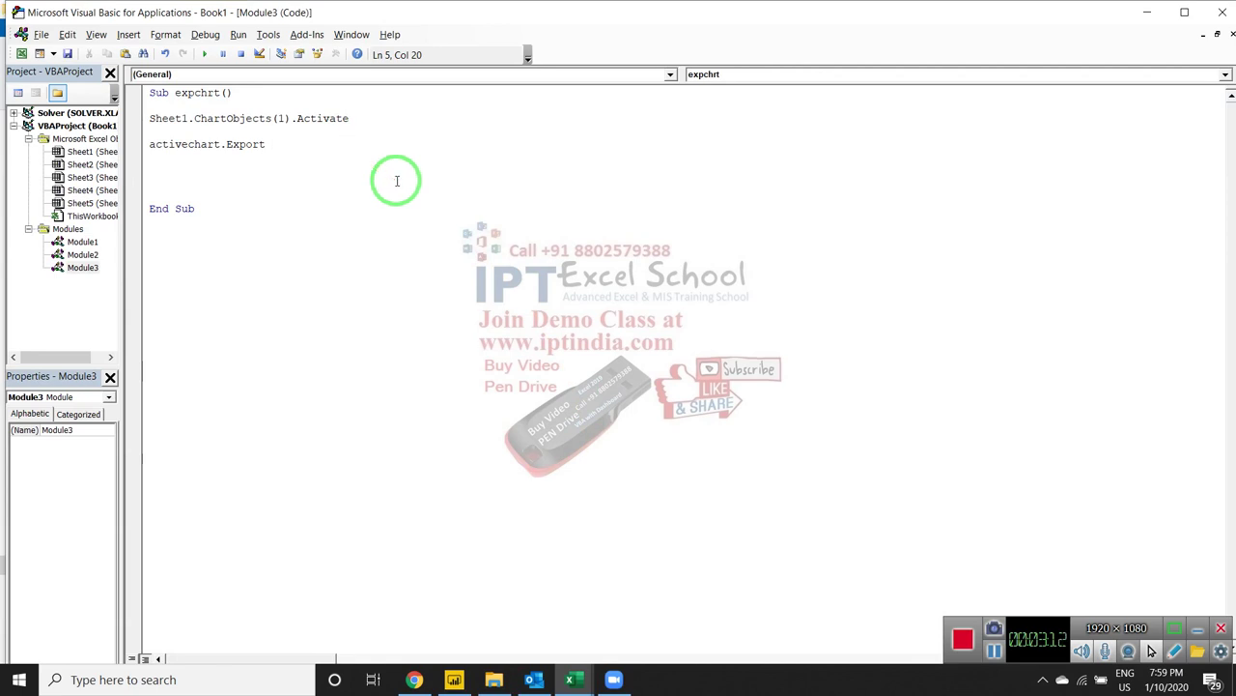
Step: Complete the Export arguments as "E:\2019\123.jpg", "JPG"
{"action": "type", "text": "\""}
{"action": "type", "text": "E:\\2019"}
{"action": "type", "text": "\\1"}
{"action": "type", "text": "23.jpf"}
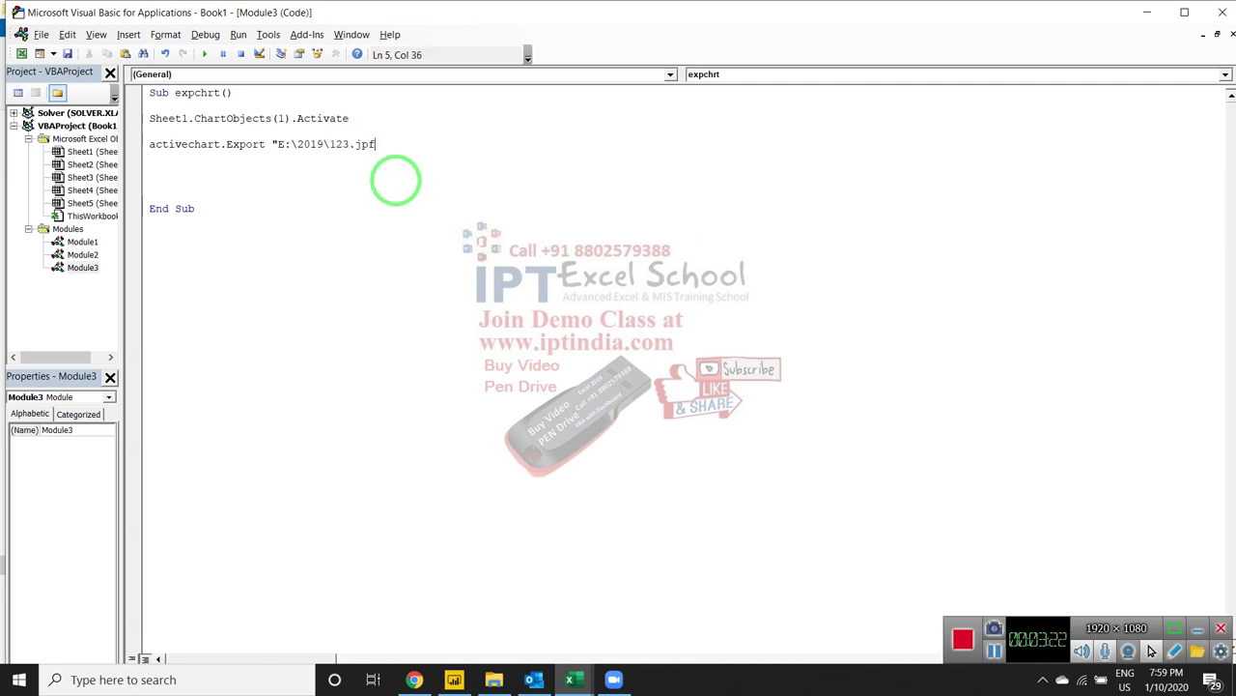
{"action": "key", "text": "BackSpace"}
{"action": "type", "text": "g\""}
{"action": "type", "text": ","}
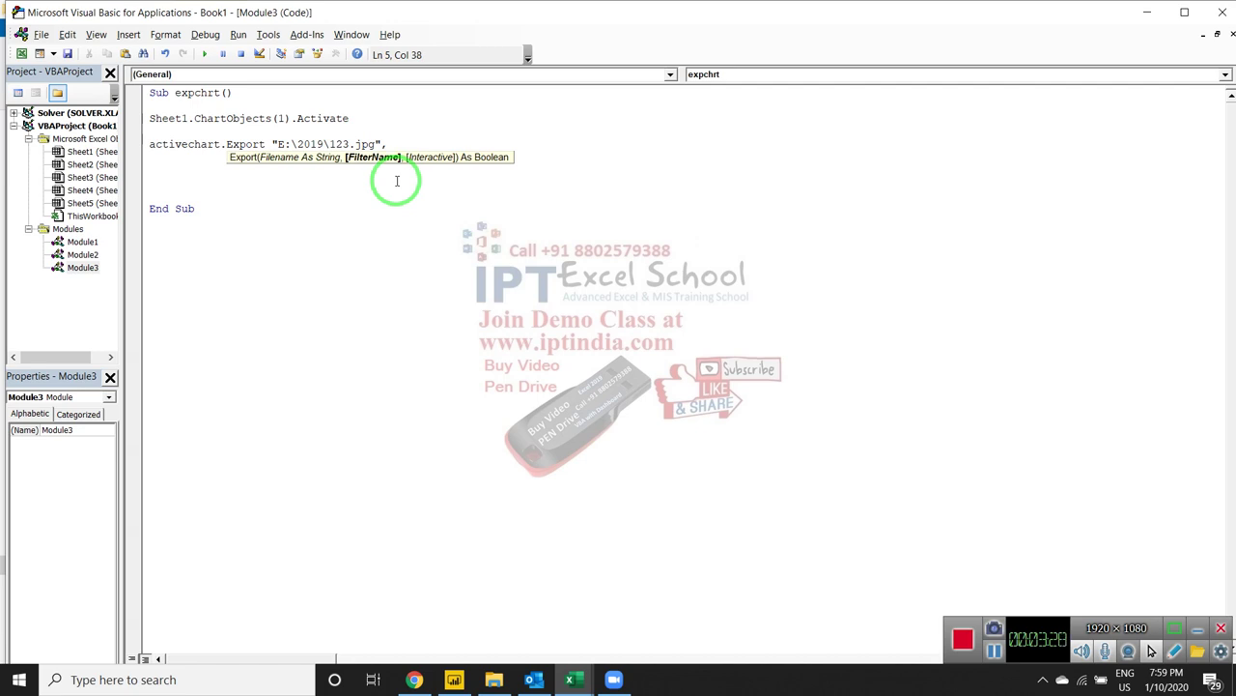
{"action": "type", "text": "\""}
{"action": "type", "text": "JPG\""}
{"action": "type", "text": ")"}
Step: Delete the stray closing bracket and the blank line between the statements, then return to Excel
{"action": "left_click_drag", "start_coordinate": [396, 180], "coordinate": [515, 273]}
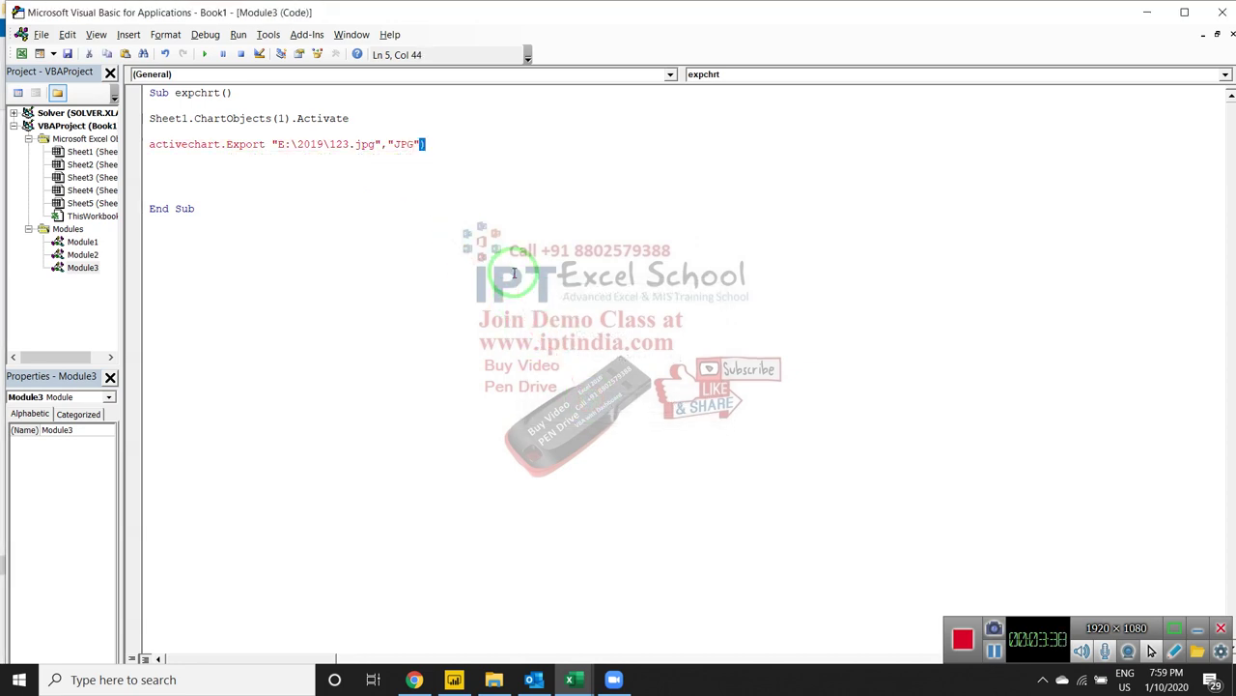
{"action": "key", "text": "BackSpace"}
{"action": "key", "text": "Return"}
{"action": "key", "text": "Up"}
{"action": "key", "text": "Up"}
{"action": "key", "text": "Delete"}
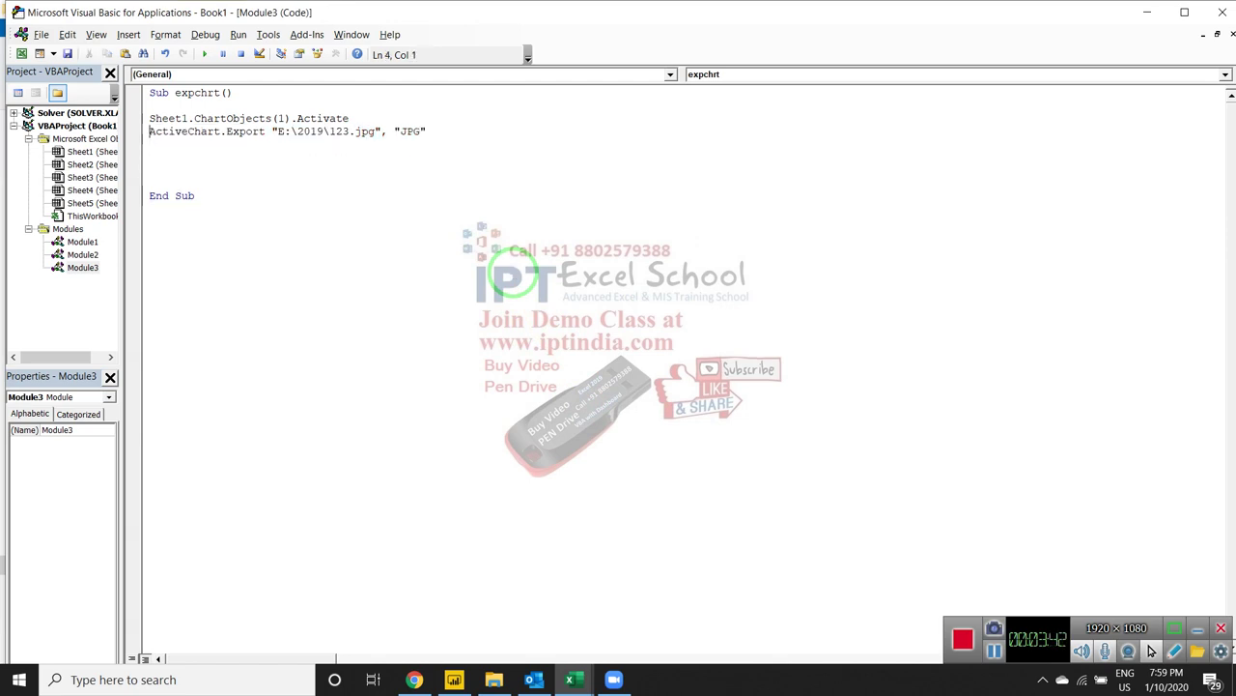
{"action": "left_click", "coordinate": [358, 182]}
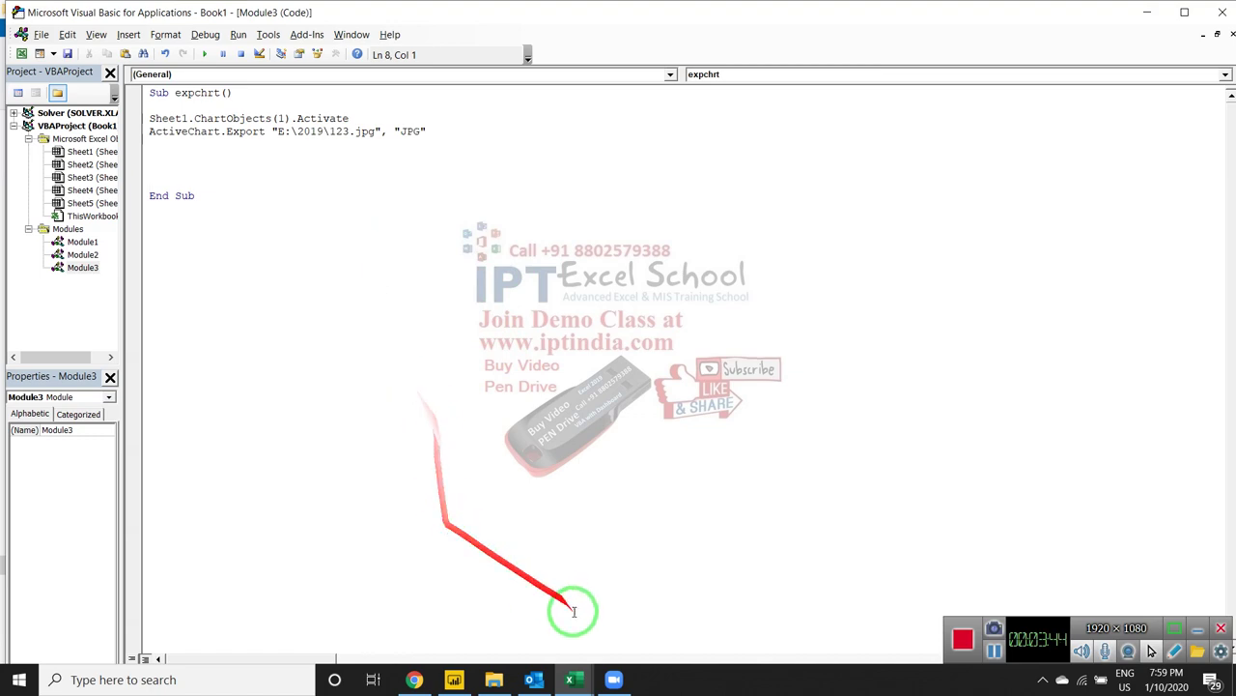
{"action": "left_click", "coordinate": [588, 676]}
Step: Run expchrt from the Macros list in Book1
{"action": "left_click", "coordinate": [544, 661]}
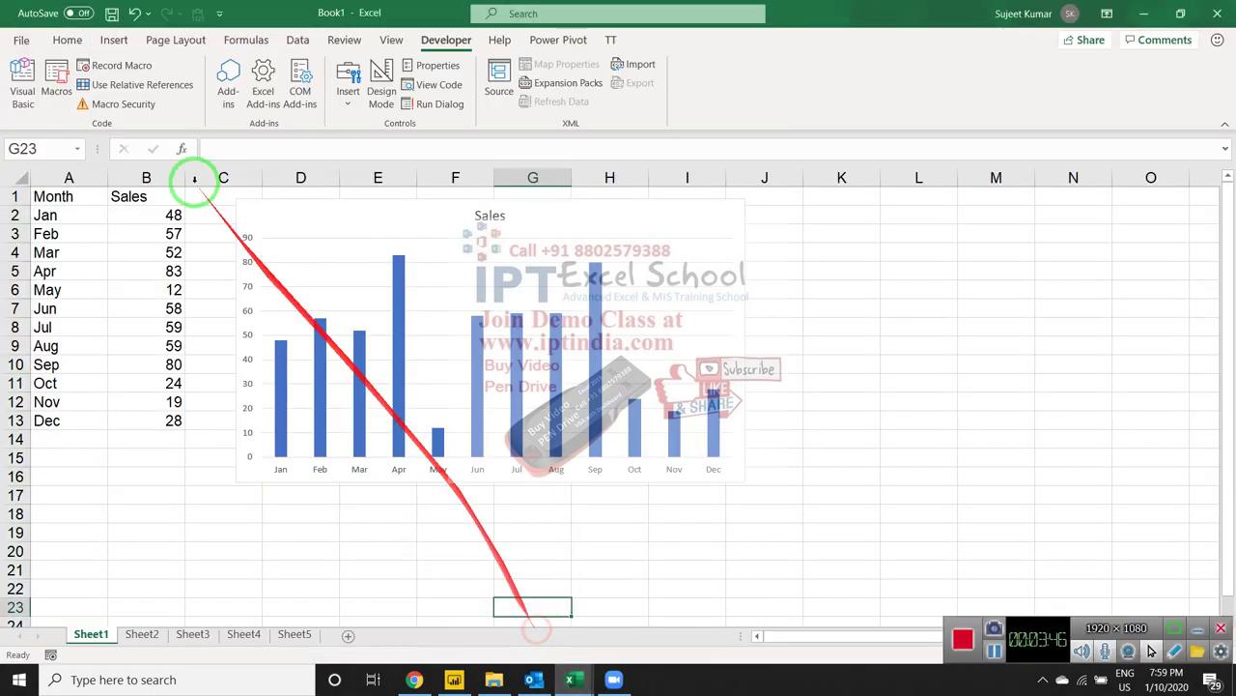
{"action": "left_click", "coordinate": [58, 89]}
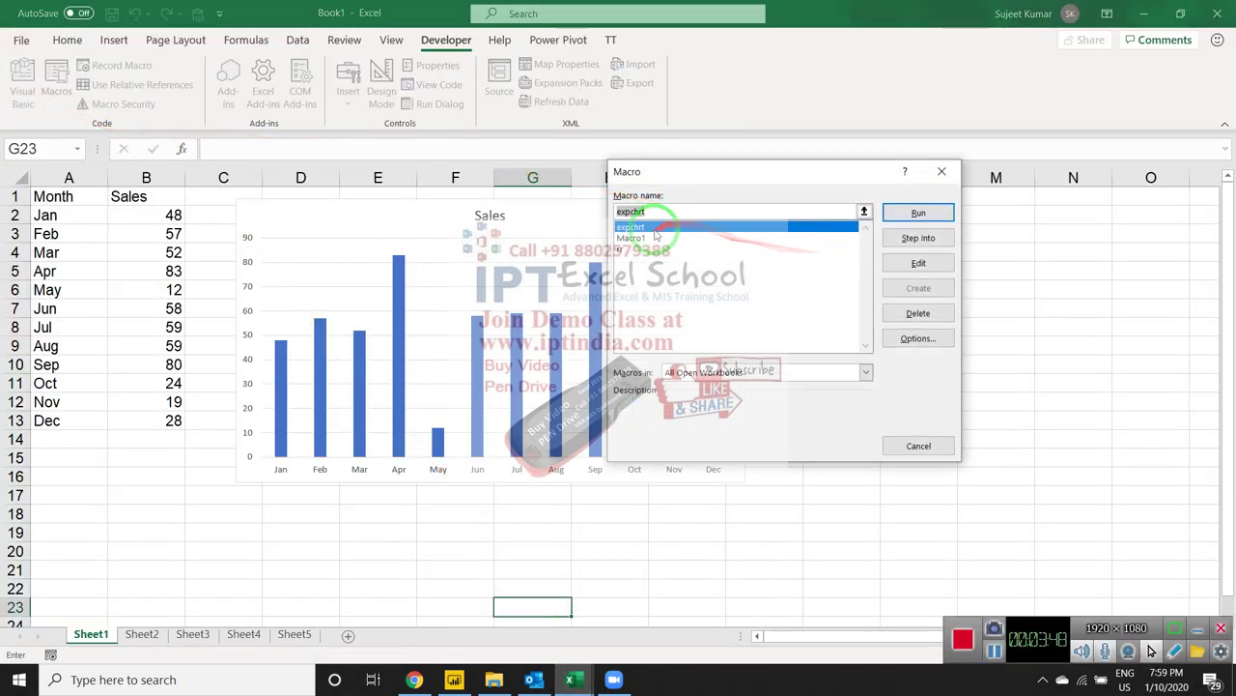
{"action": "left_click", "coordinate": [919, 214]}
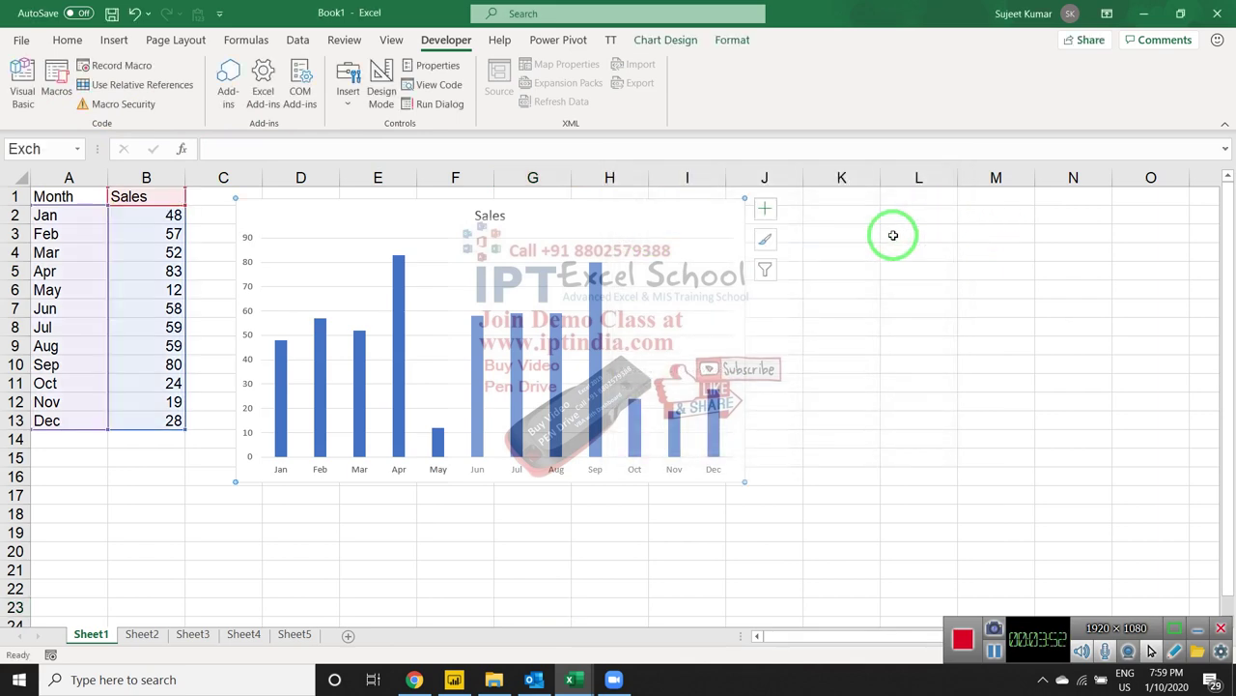
Step: Preview the exported 123 image in E:\2019, then close the viewer and folder window
{"action": "left_click", "coordinate": [493, 680]}
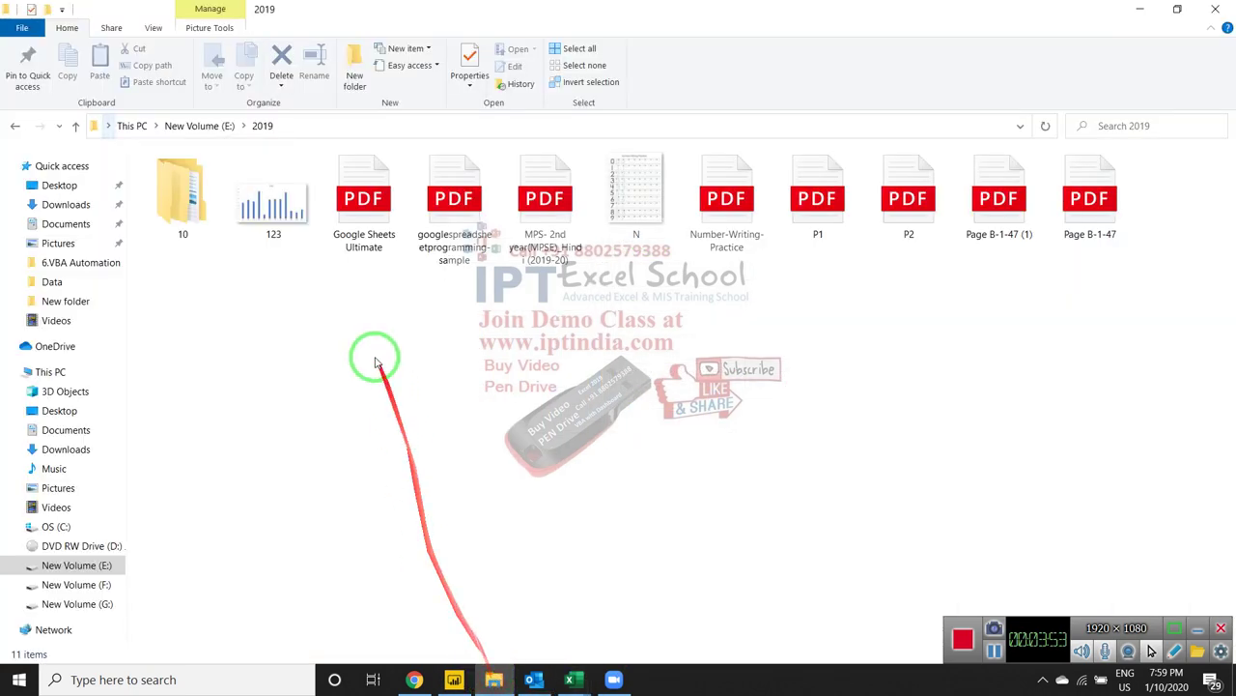
{"action": "left_click", "coordinate": [274, 236]}
{"action": "double_click", "coordinate": [274, 236]}
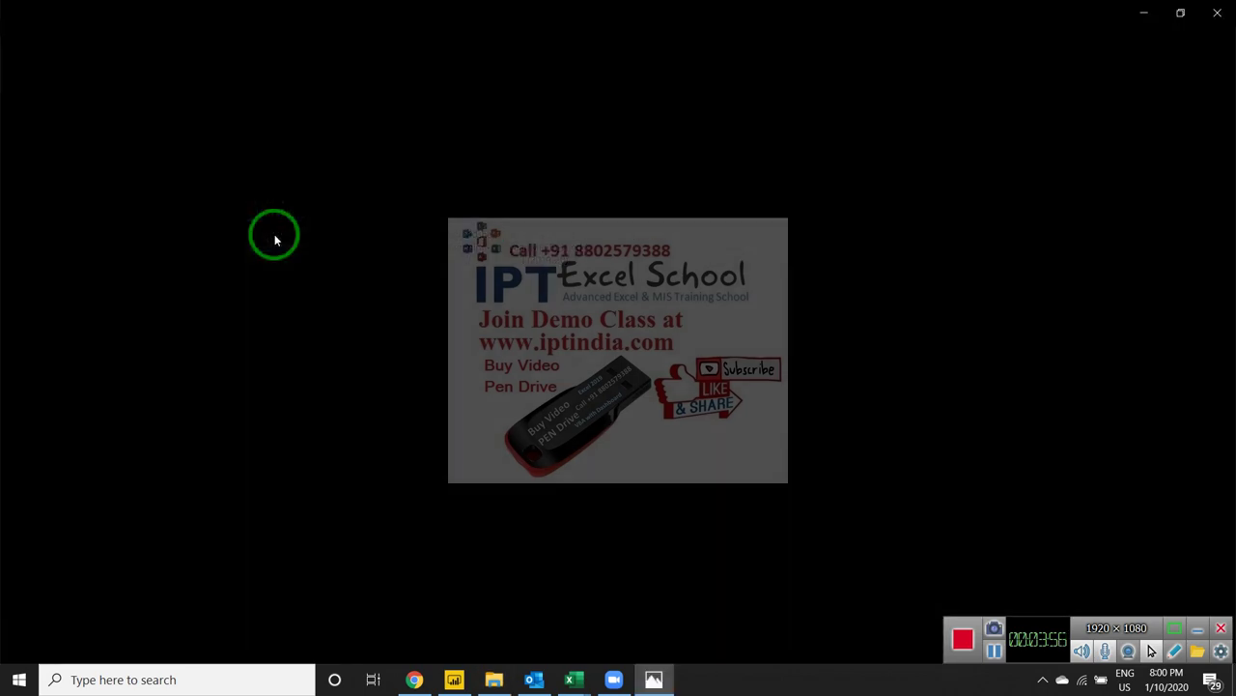
{"action": "left_click", "coordinate": [1212, 21]}
{"action": "left_click", "coordinate": [978, 394]}
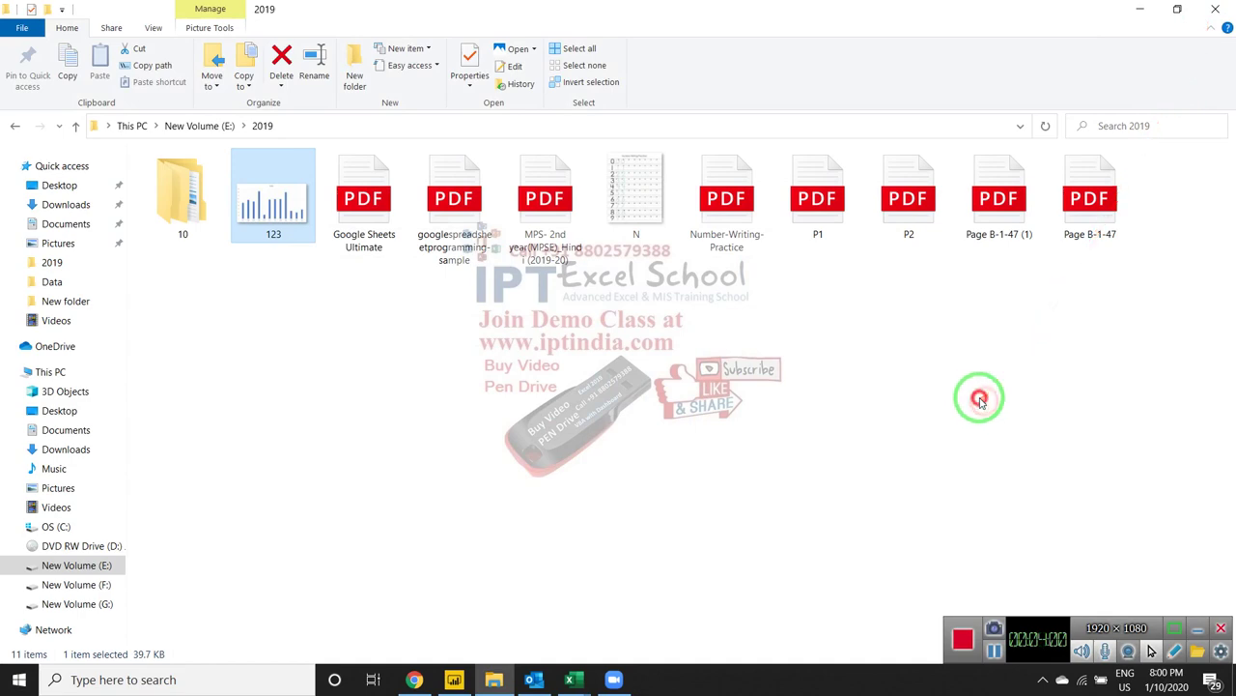
{"action": "key", "text": "super+d"}
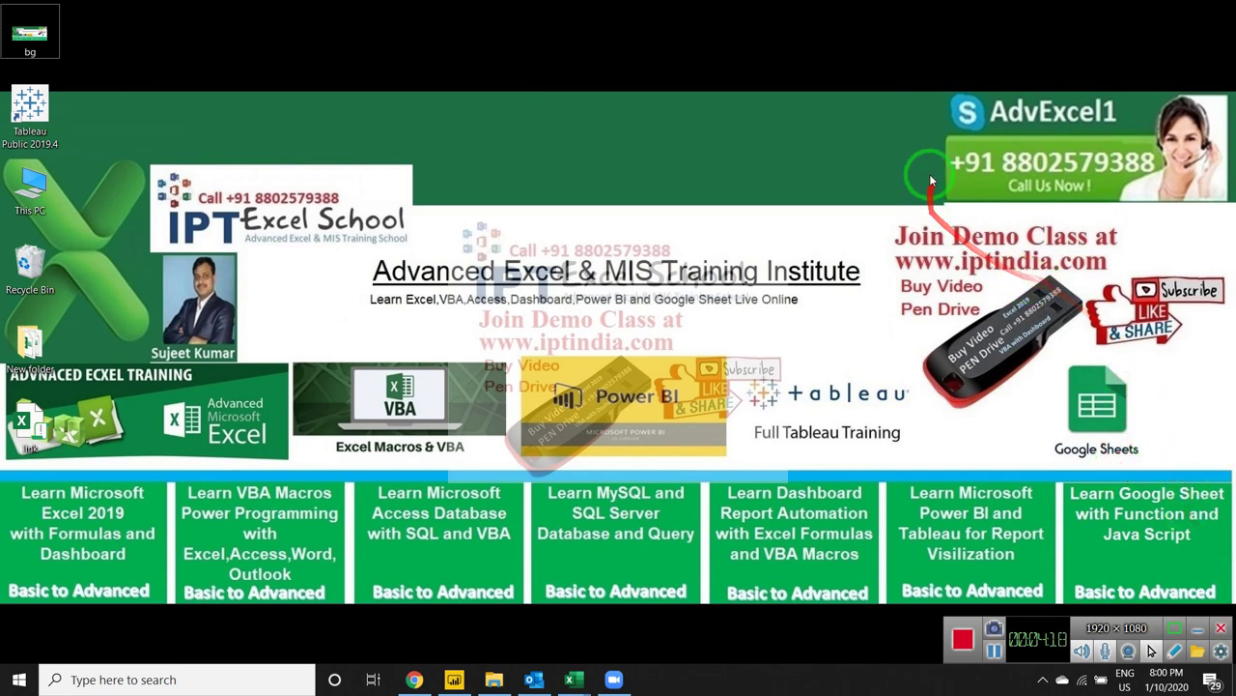
{"action": "left_click", "coordinate": [1162, 194]}
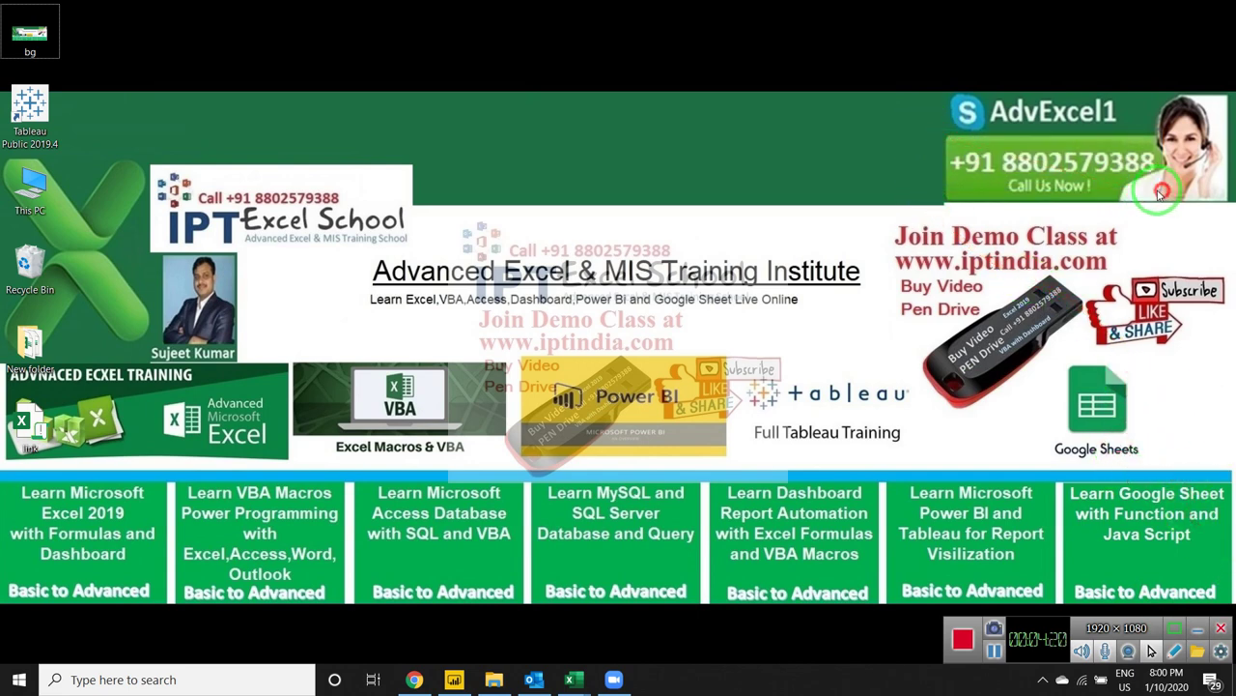